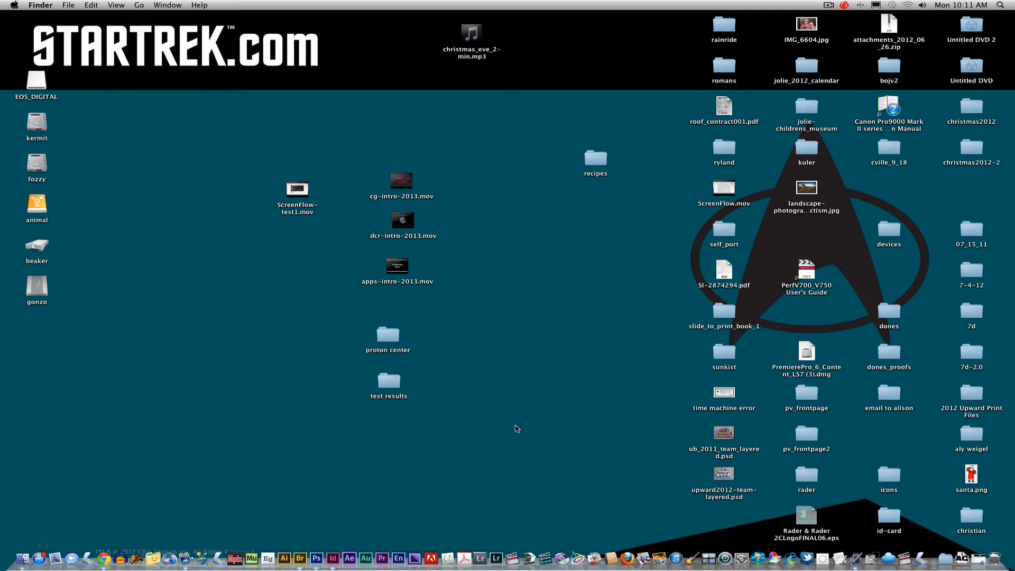
Open the ai-to-id PDF from the 007_Ai_to_Id folder and review its point value and main idea
{"action": "left_click", "coordinate": [979, 560]}
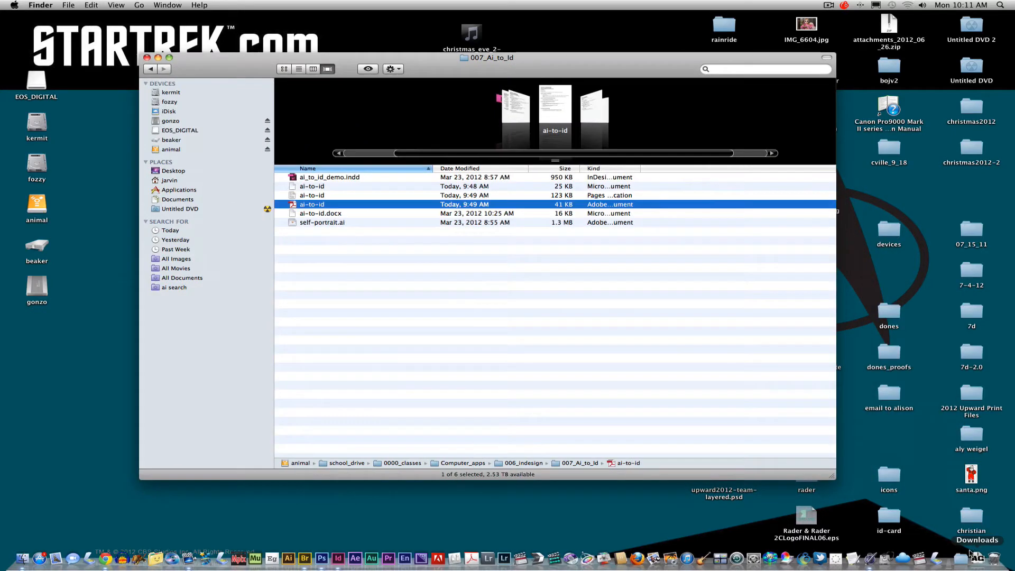
{"action": "double_click", "coordinate": [294, 207]}
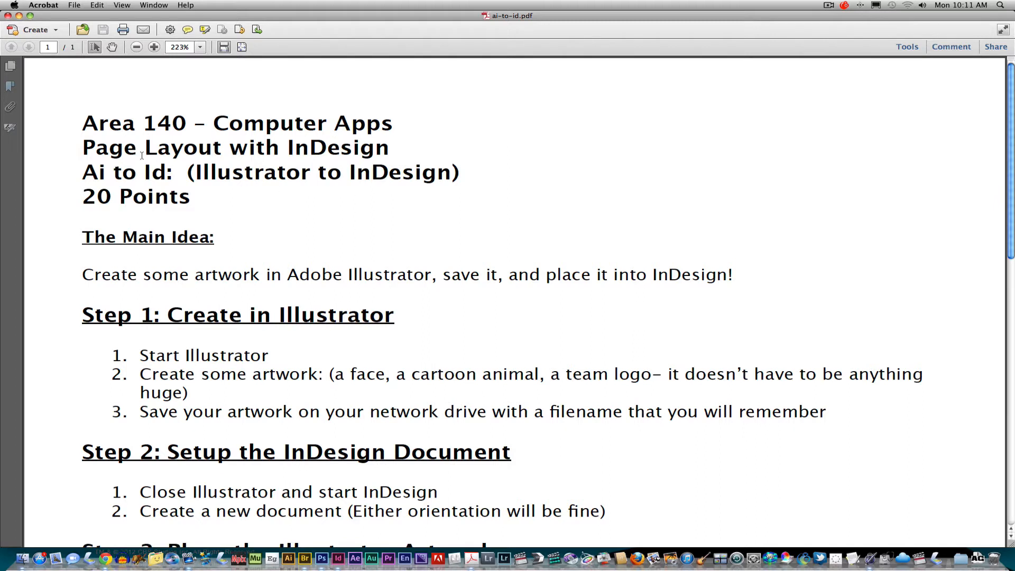
{"action": "triple_click", "coordinate": [96, 196]}
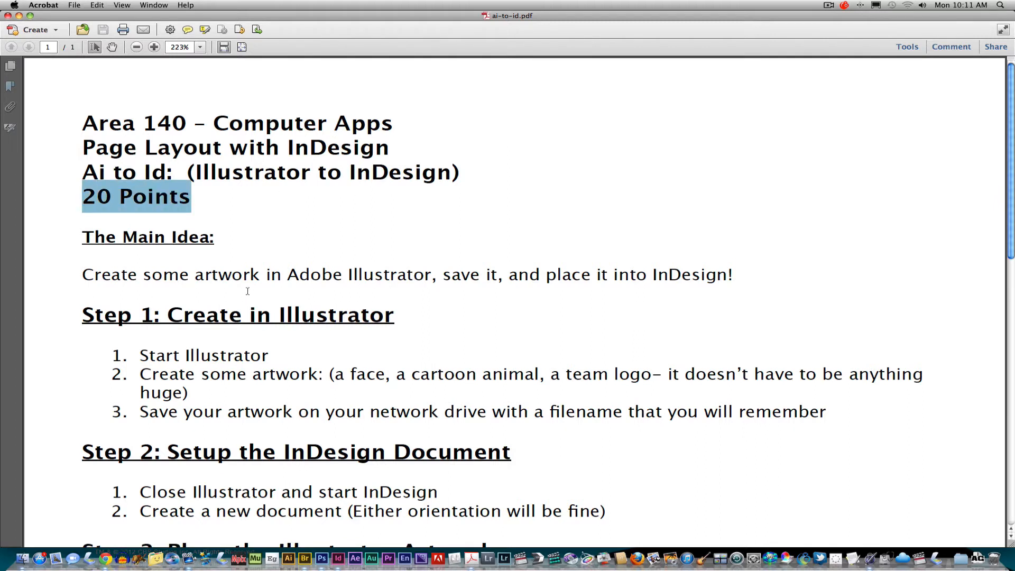
{"action": "left_click_drag", "start_coordinate": [198, 273], "coordinate": [403, 277]}
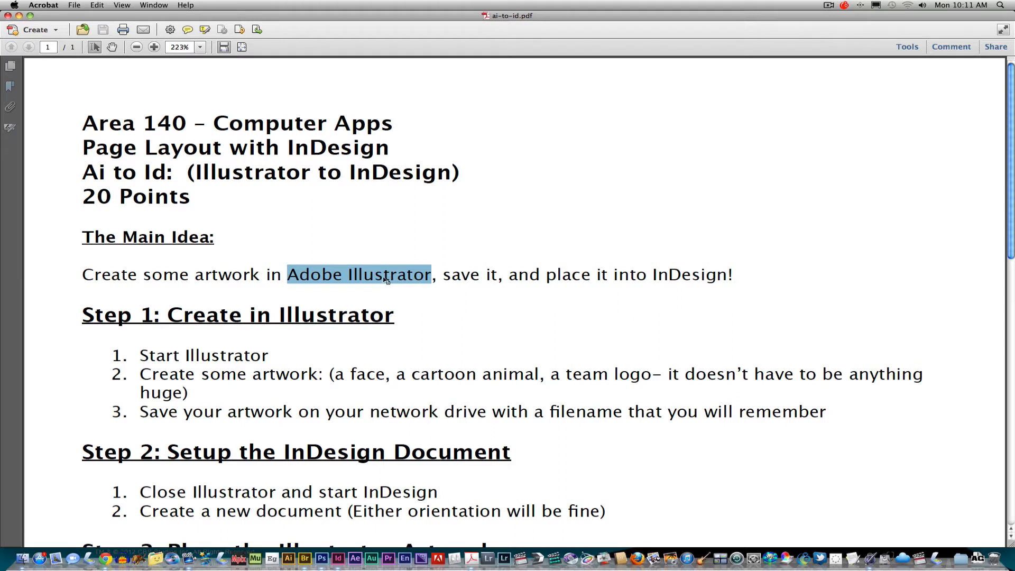
{"action": "left_click_drag", "start_coordinate": [445, 276], "coordinate": [698, 286]}
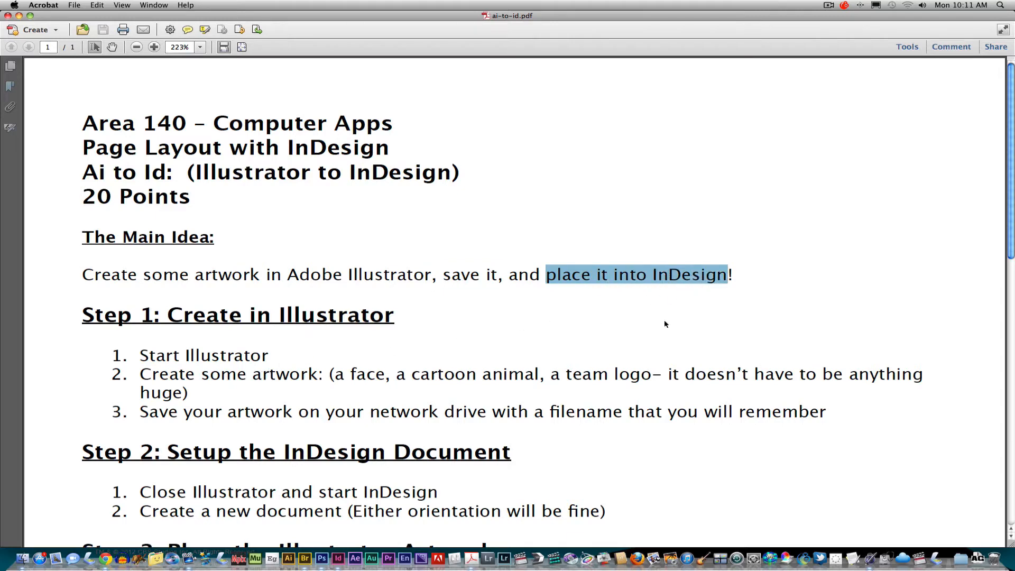
Review the handout's Step 1 and Step 2 instructions on creating the Illustrator artwork and setting up the InDesign document
{"action": "scroll", "coordinate": [959, 280], "scroll_direction": "down", "scroll_amount": 3}
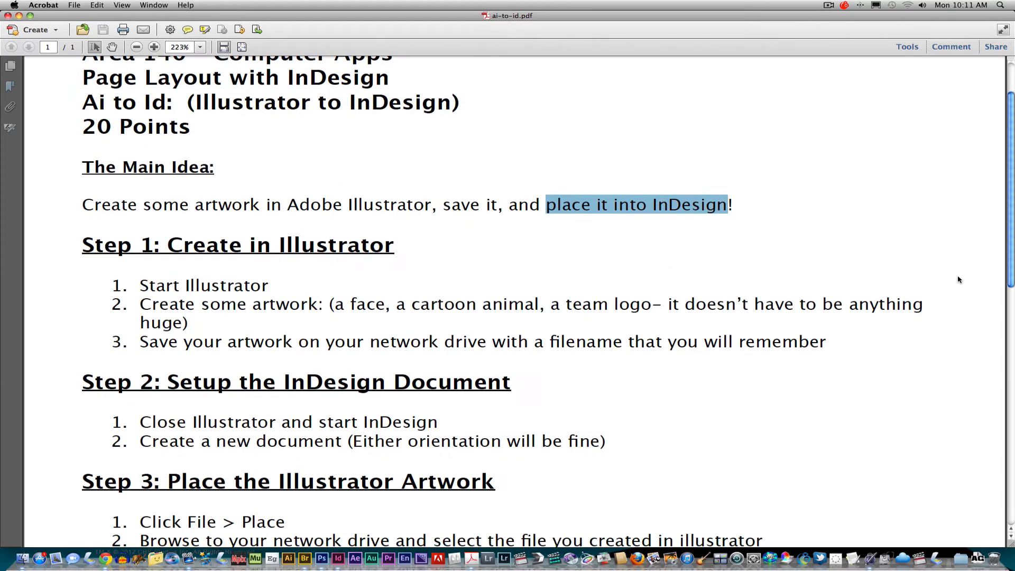
{"action": "left_click_drag", "start_coordinate": [186, 285], "coordinate": [735, 307]}
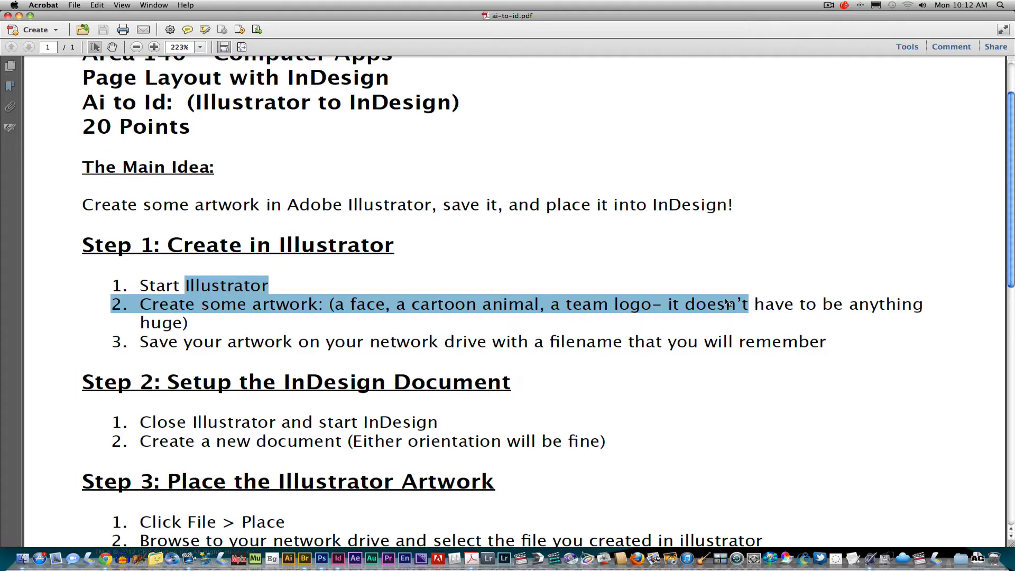
{"action": "left_click_drag", "start_coordinate": [230, 341], "coordinate": [662, 342]}
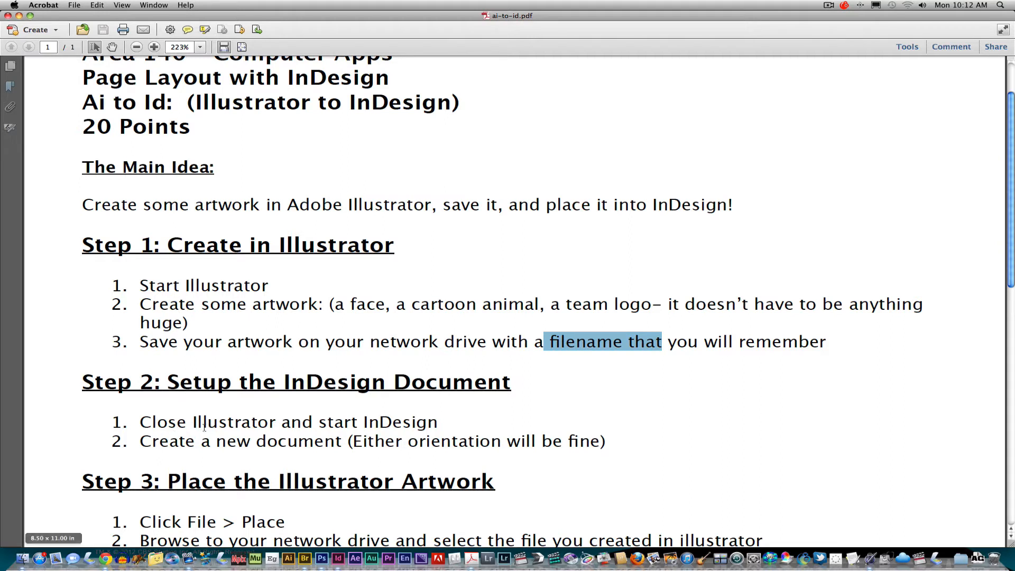
{"action": "left_click_drag", "start_coordinate": [200, 441], "coordinate": [319, 441]}
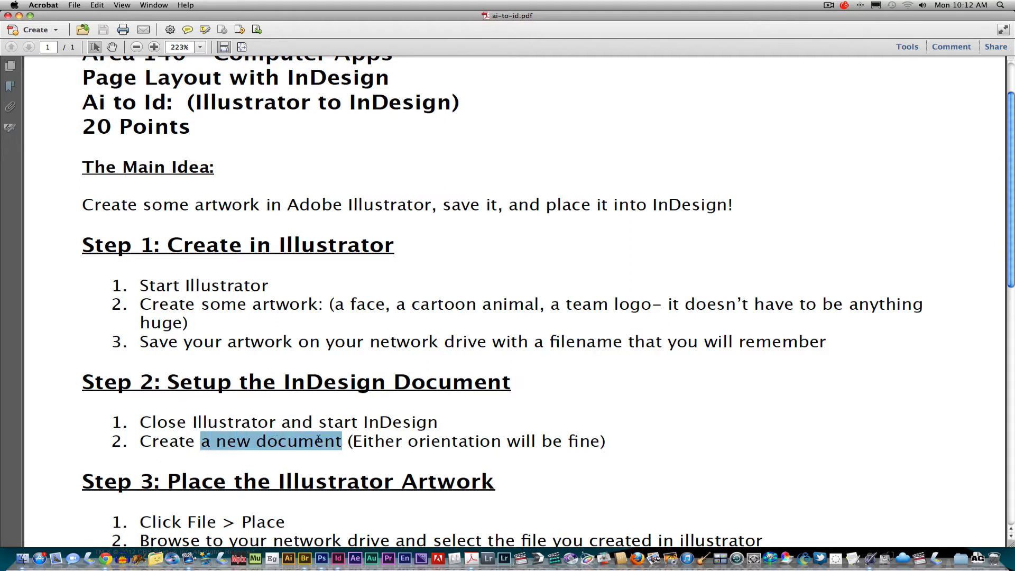
{"action": "left_click_drag", "start_coordinate": [408, 441], "coordinate": [498, 443]}
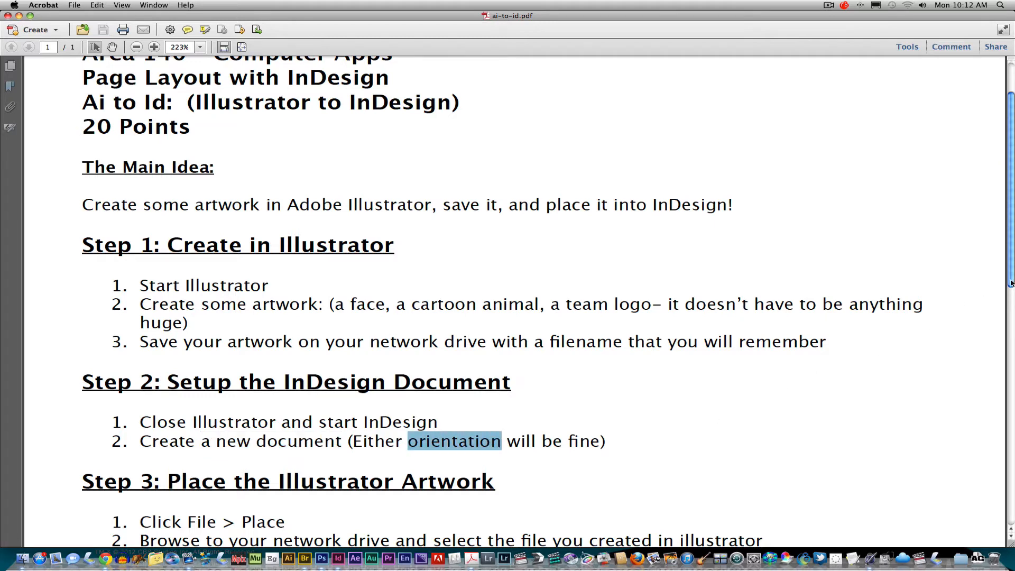
Review the handout's Step 3 instructions on placing the artwork and the Saving and Submitting section
{"action": "left_click_drag", "start_coordinate": [1012, 281], "coordinate": [1012, 377]}
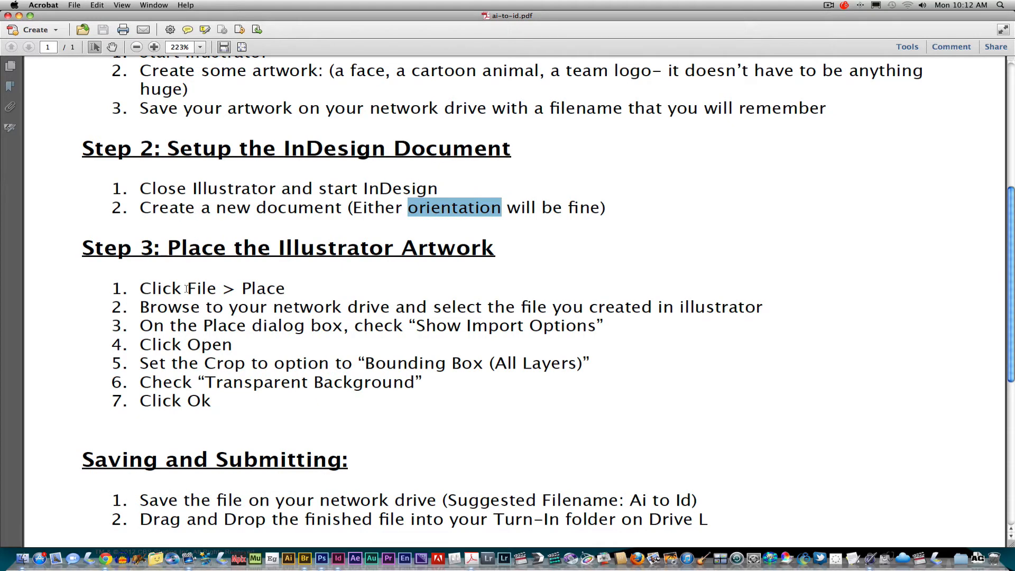
{"action": "left_click_drag", "start_coordinate": [140, 288], "coordinate": [216, 400]}
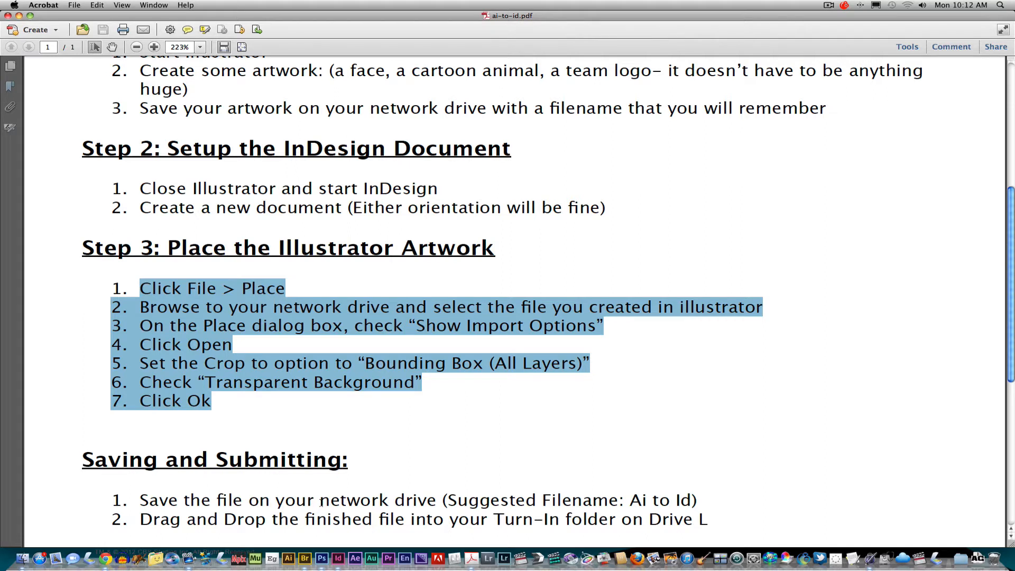
{"action": "left_click_drag", "start_coordinate": [320, 500], "coordinate": [423, 499]}
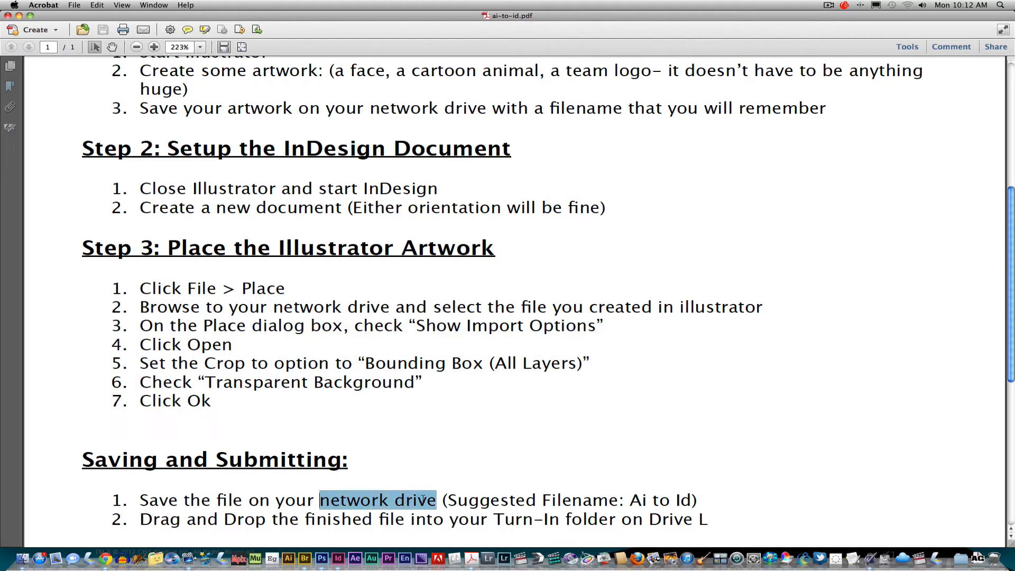
{"action": "left_click_drag", "start_coordinate": [632, 501], "coordinate": [691, 505]}
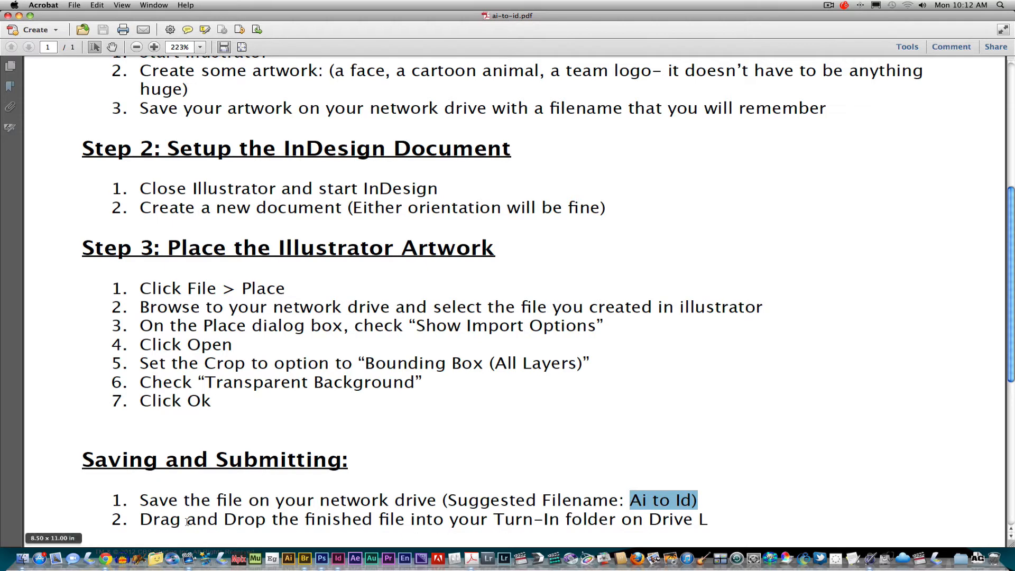
{"action": "left_click_drag", "start_coordinate": [187, 522], "coordinate": [543, 523]}
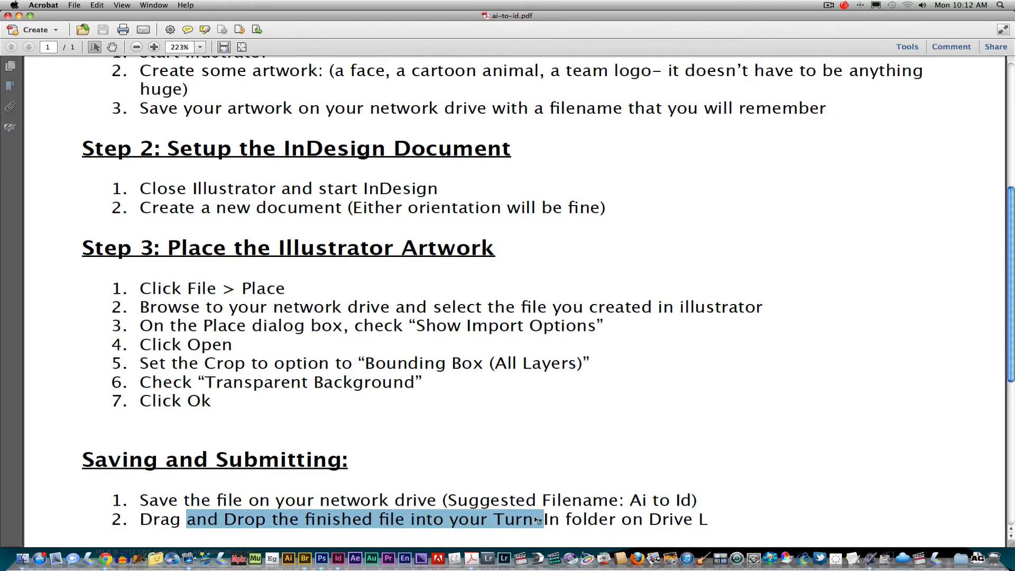
Switch to InDesign, dismiss the floating Effects panel and close ai_to_id_demo.indd without saving changes
{"action": "left_click", "coordinate": [339, 561]}
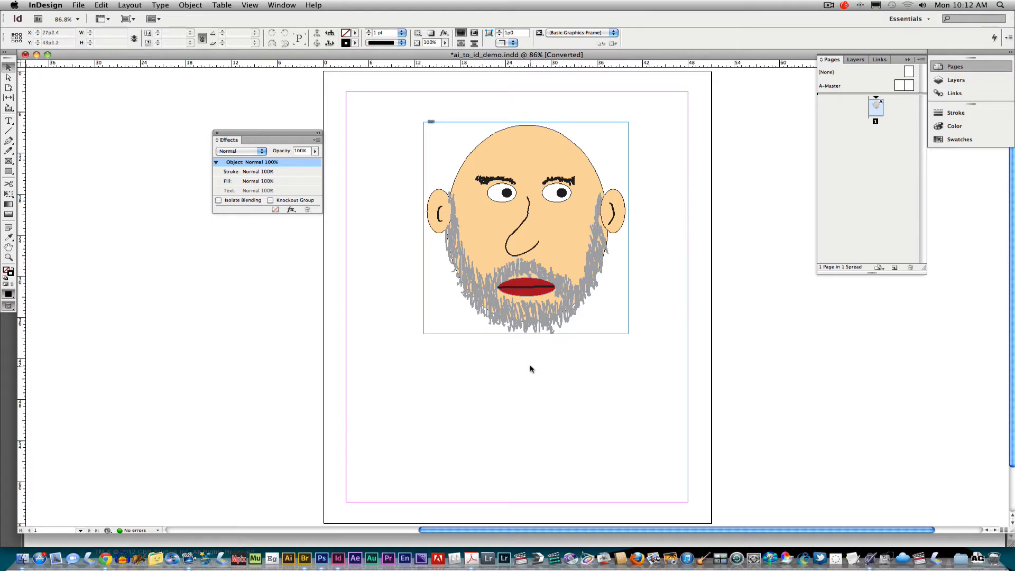
{"action": "left_click", "coordinate": [217, 133]}
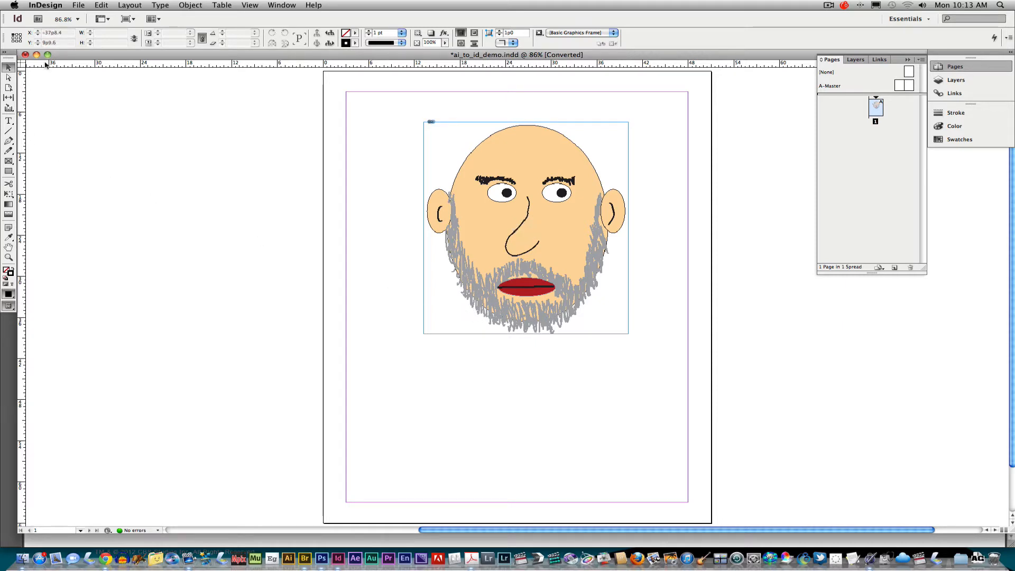
{"action": "left_click", "coordinate": [25, 55]}
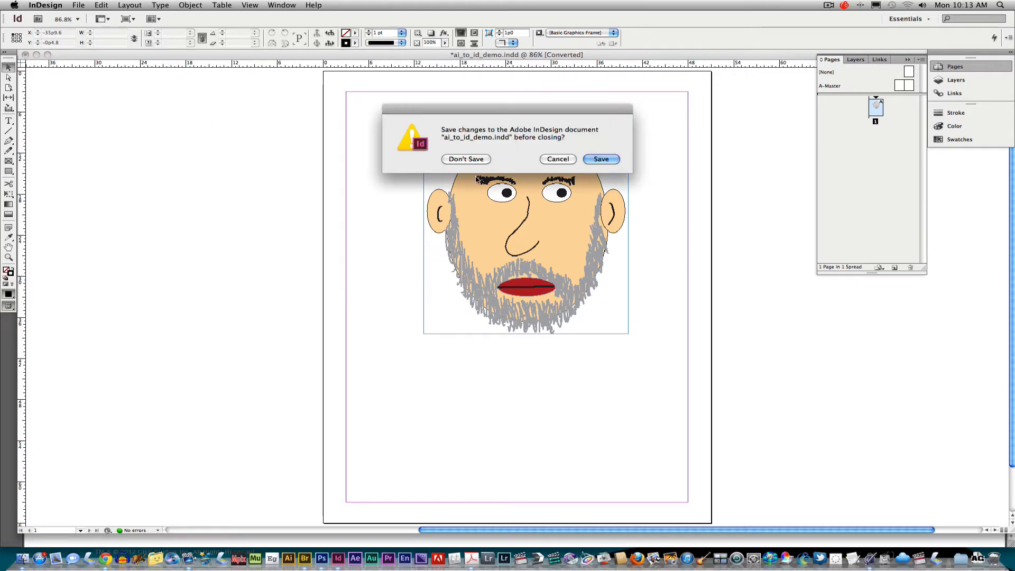
{"action": "left_click", "coordinate": [467, 162]}
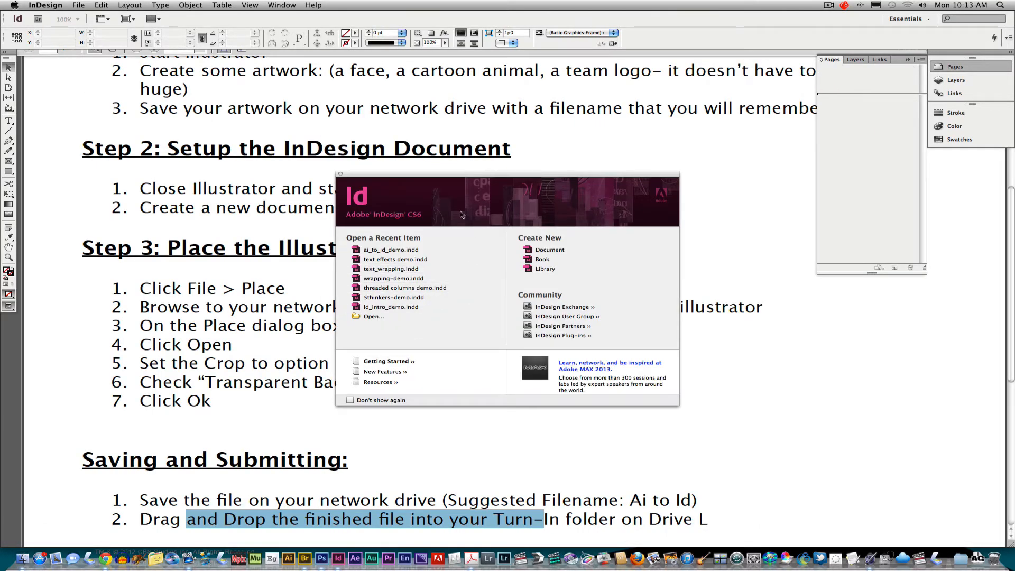
Switch to Illustrator and create a new Letter-size document in landscape orientation with one artboard
{"action": "left_click", "coordinate": [291, 561]}
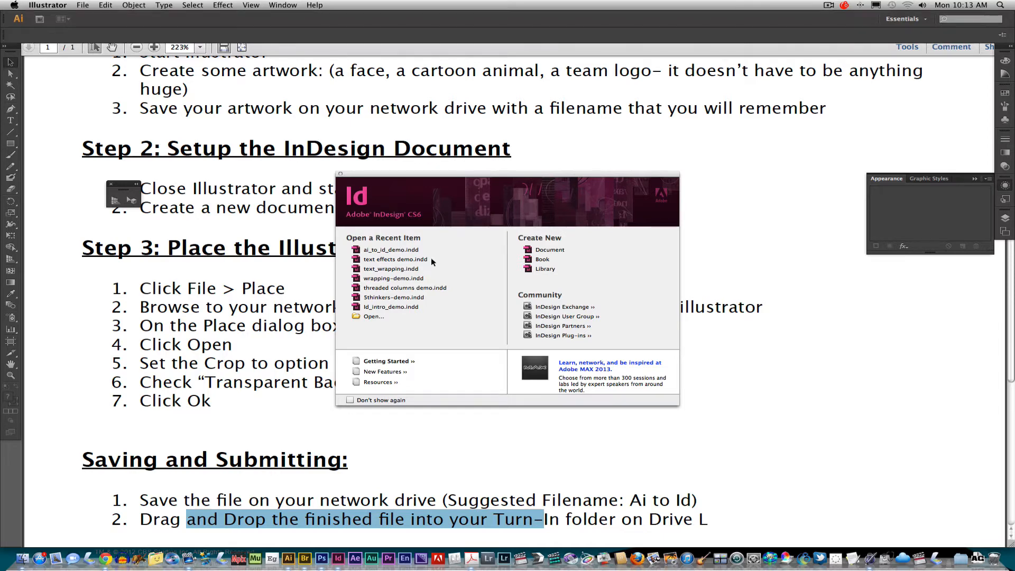
{"action": "left_click", "coordinate": [82, 6]}
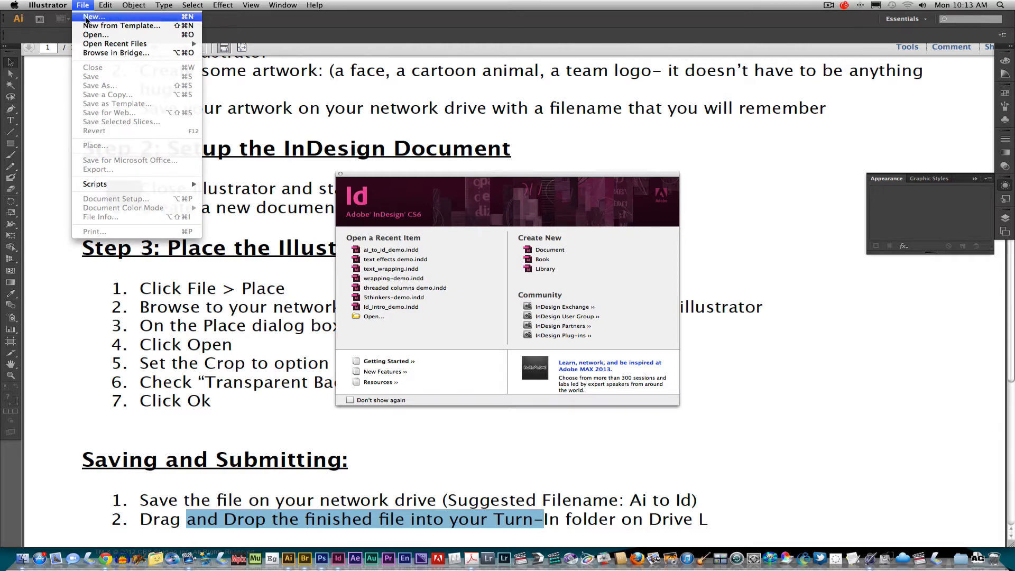
{"action": "left_click", "coordinate": [90, 17]}
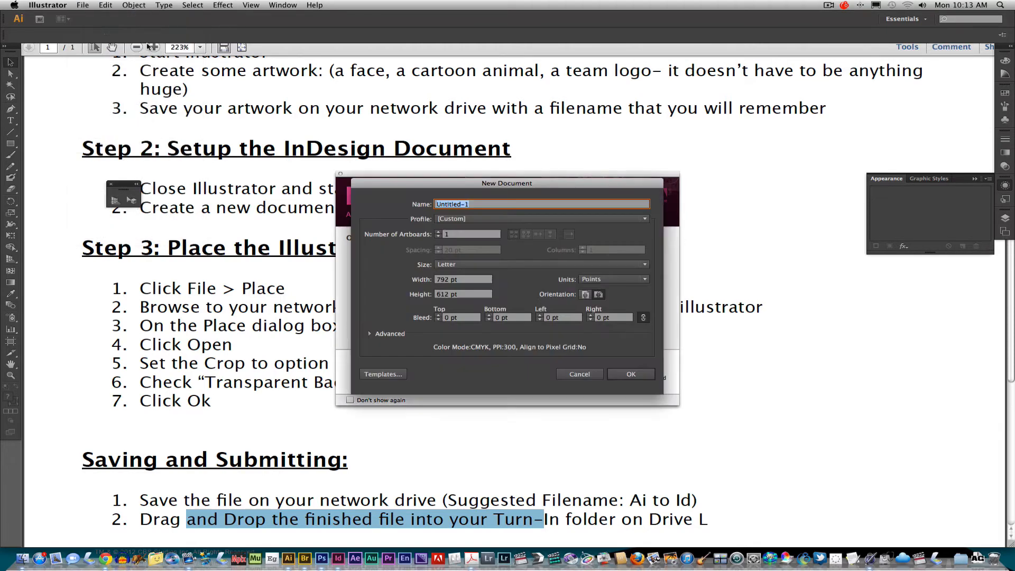
{"action": "left_click", "coordinate": [600, 296]}
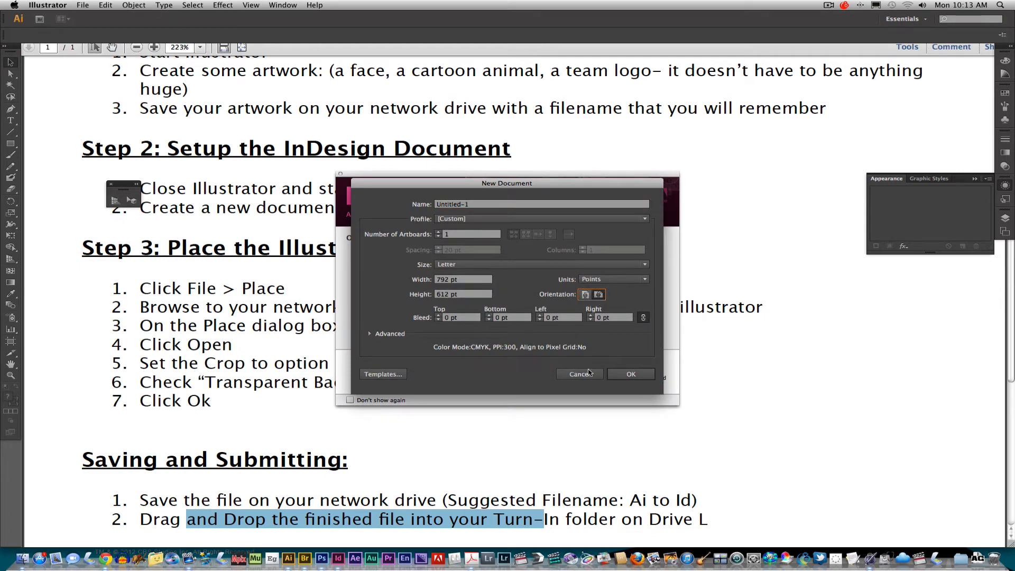
{"action": "left_click", "coordinate": [631, 374]}
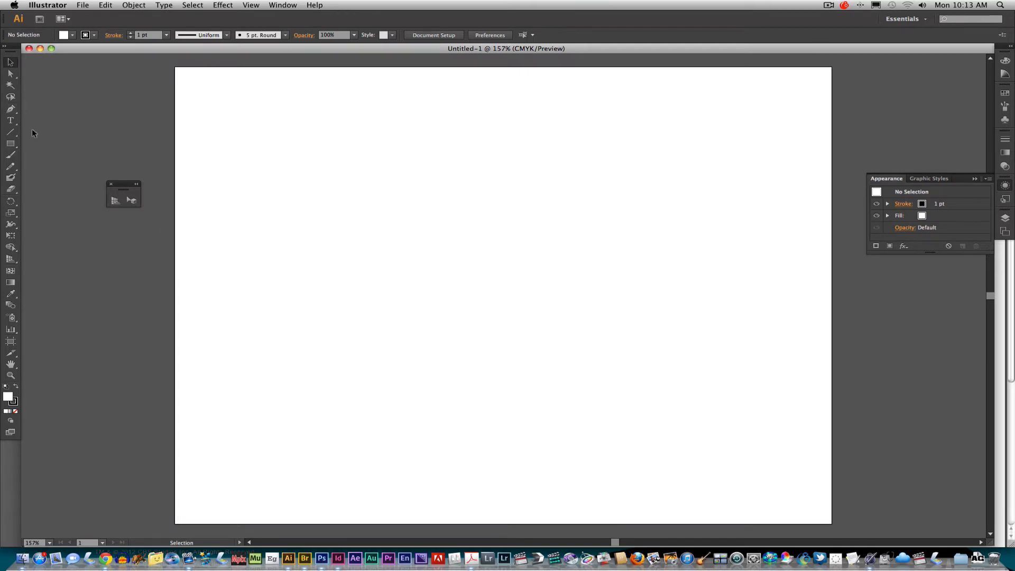
Draw a tall head ellipse about 266 by 366 pt near the artboard's center and fill it with a light brown swatch
{"action": "left_click", "coordinate": [10, 143]}
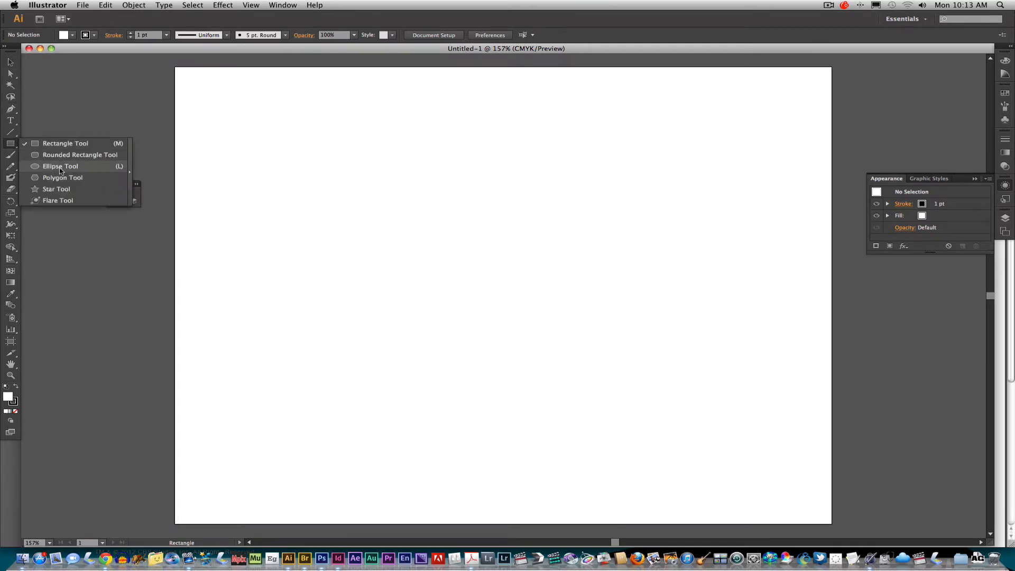
{"action": "left_click", "coordinate": [56, 165]}
{"action": "left_click_drag", "start_coordinate": [360, 158], "coordinate": [580, 430]}
{"action": "left_click", "coordinate": [83, 36]}
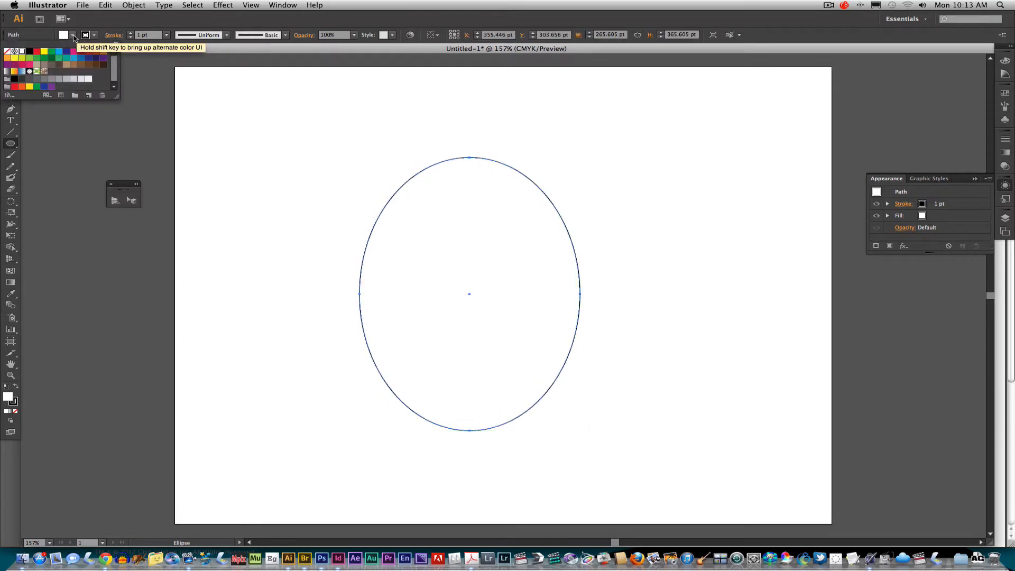
{"action": "left_click", "coordinate": [65, 66]}
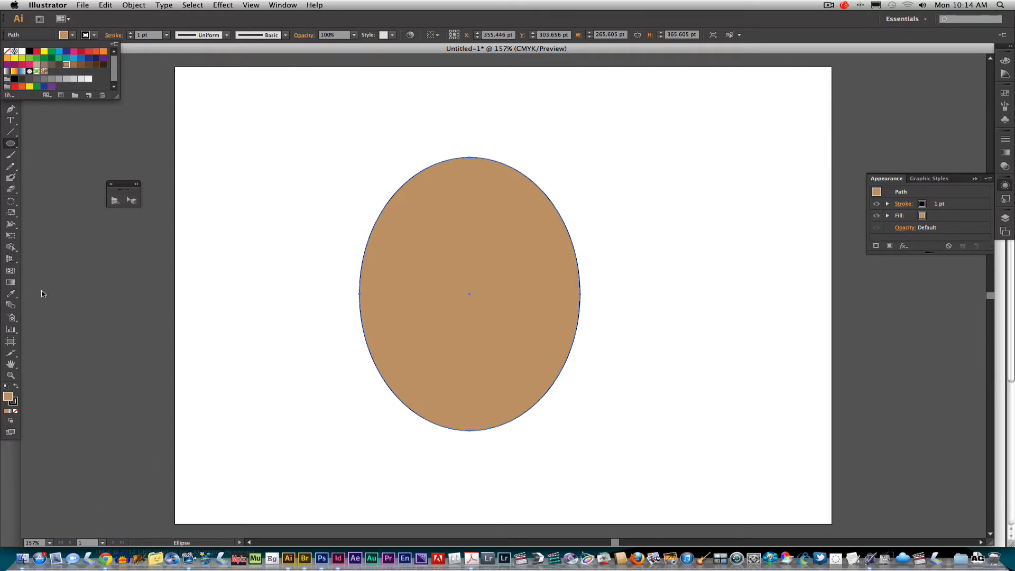
Lighten the head ellipse's fill to the tan color DDBC9B
{"action": "double_click", "coordinate": [9, 398]}
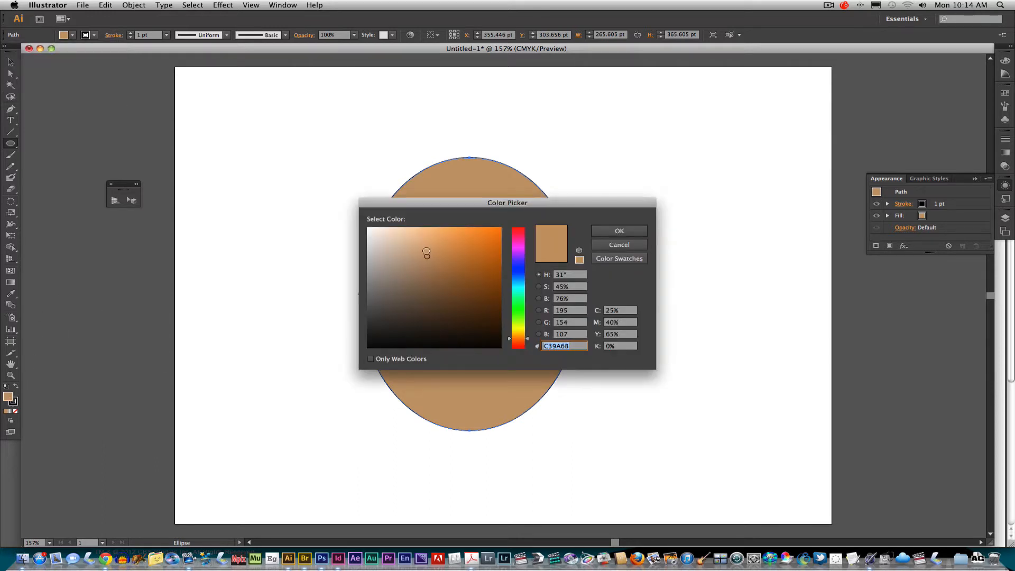
{"action": "left_click_drag", "start_coordinate": [427, 256], "coordinate": [407, 244]}
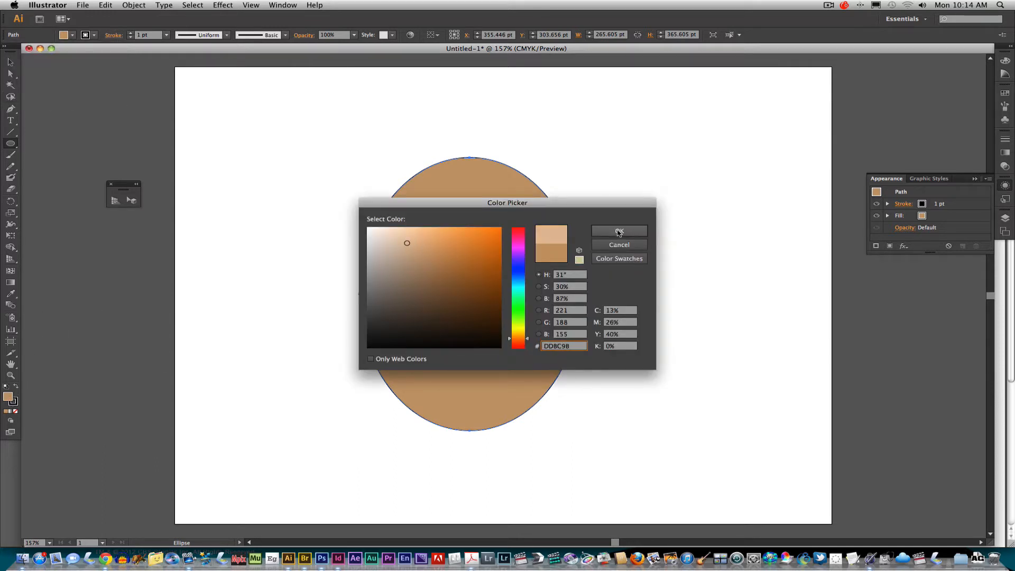
{"action": "left_click", "coordinate": [619, 231]}
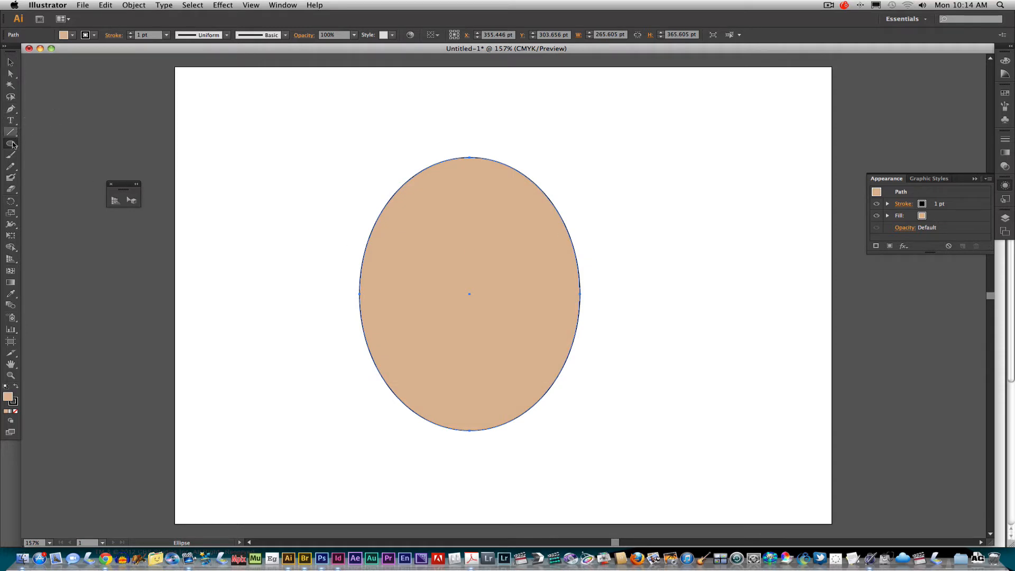
Draw an eye ellipse about 59 by 34 pt on the upper left of the head and fill it with white
{"action": "left_click_drag", "start_coordinate": [10, 143], "coordinate": [48, 166]}
{"action": "left_click_drag", "start_coordinate": [403, 216], "coordinate": [454, 241]}
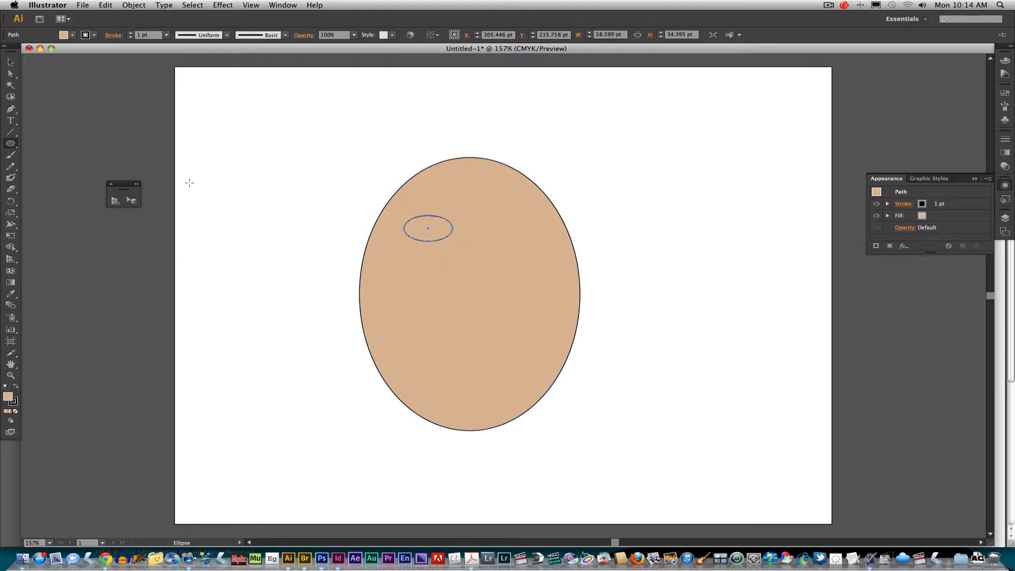
{"action": "left_click", "coordinate": [72, 35]}
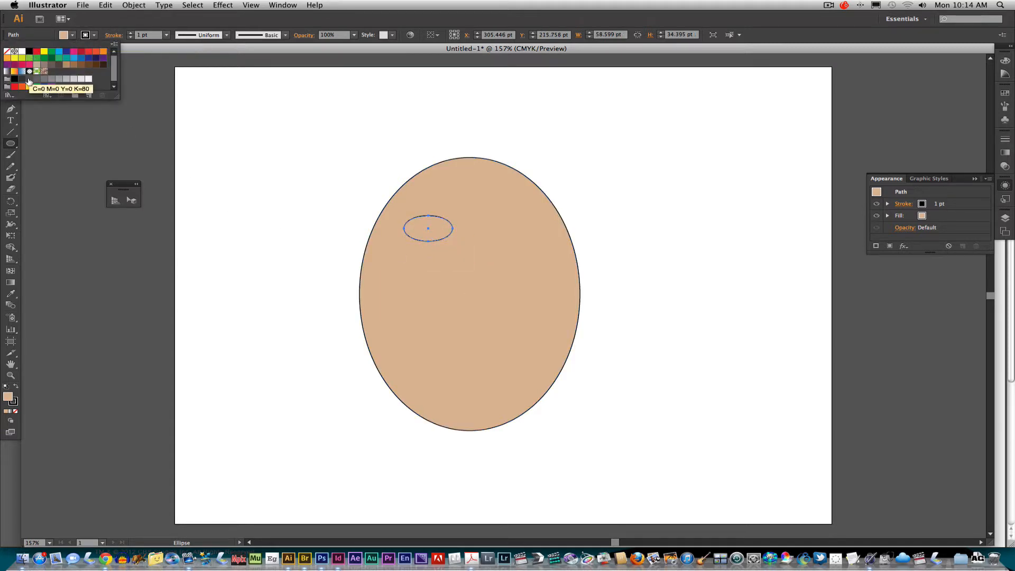
{"action": "left_click", "coordinate": [22, 51]}
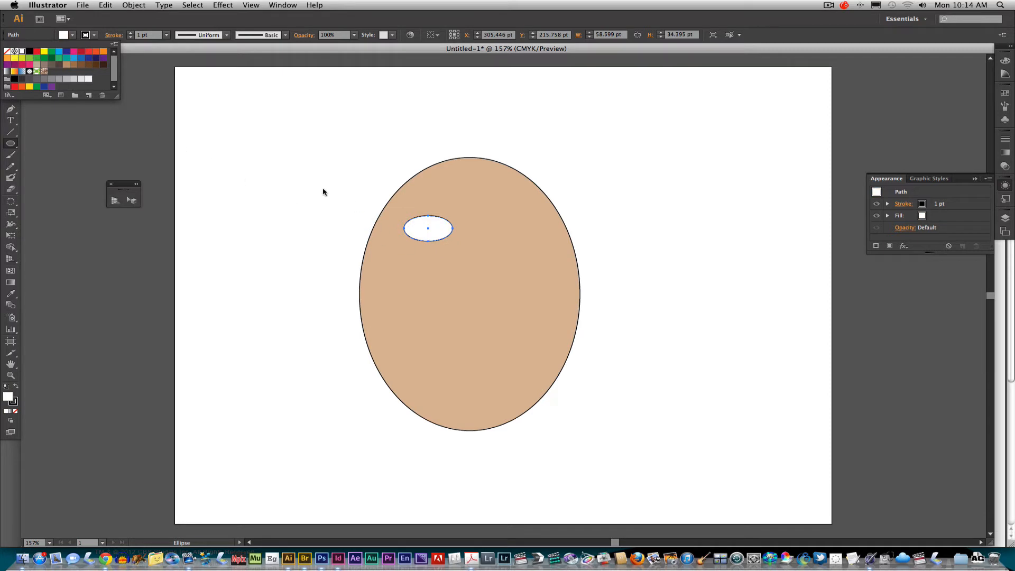
{"action": "left_click", "coordinate": [116, 139]}
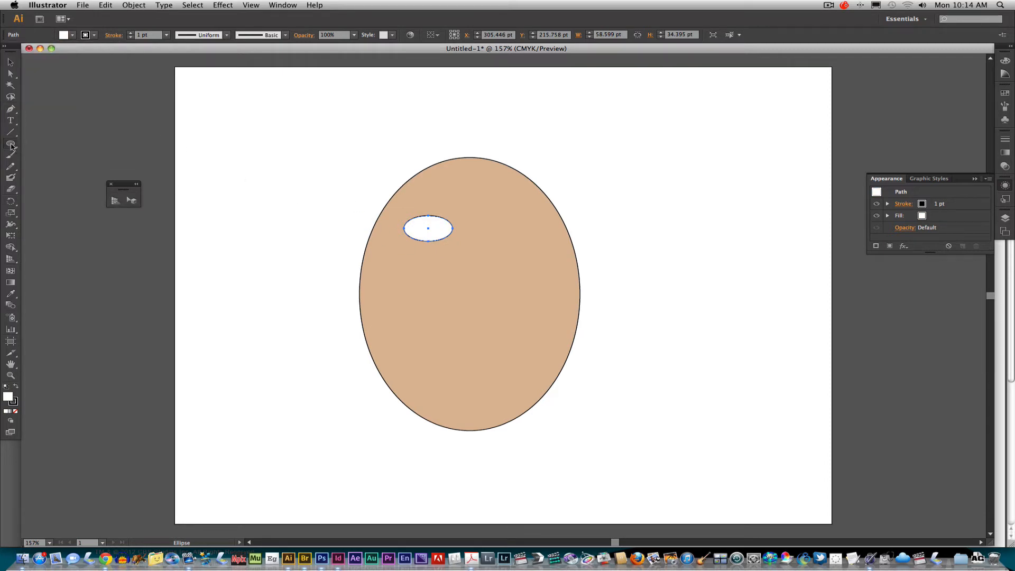
Add a black pupil circle about 18 pt wide at the center of the white eye and copy the whole eye to the head's upper right
{"action": "left_click_drag", "start_coordinate": [344, 140], "coordinate": [360, 157]}
{"action": "left_click", "coordinate": [72, 35]}
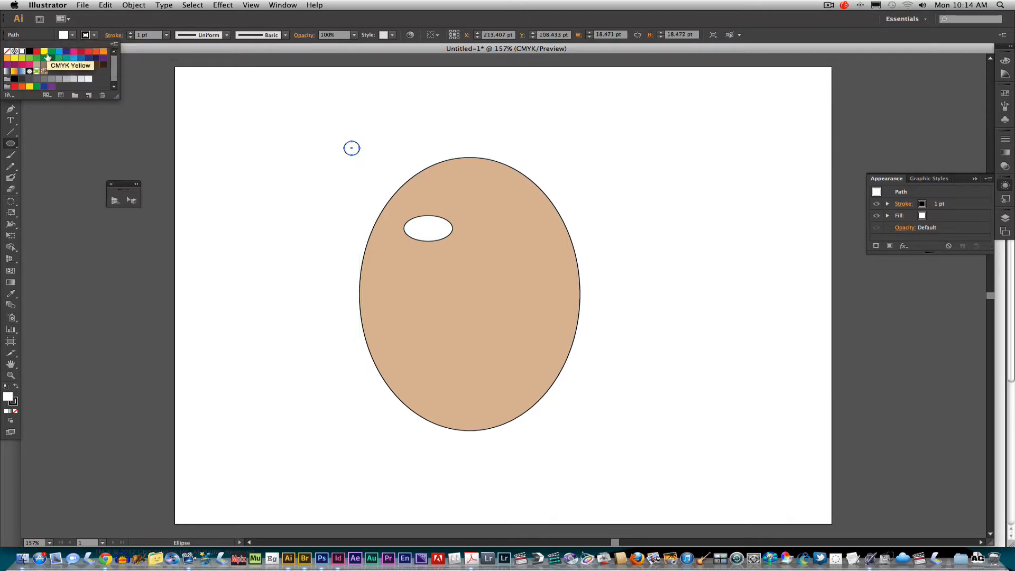
{"action": "left_click", "coordinate": [29, 51]}
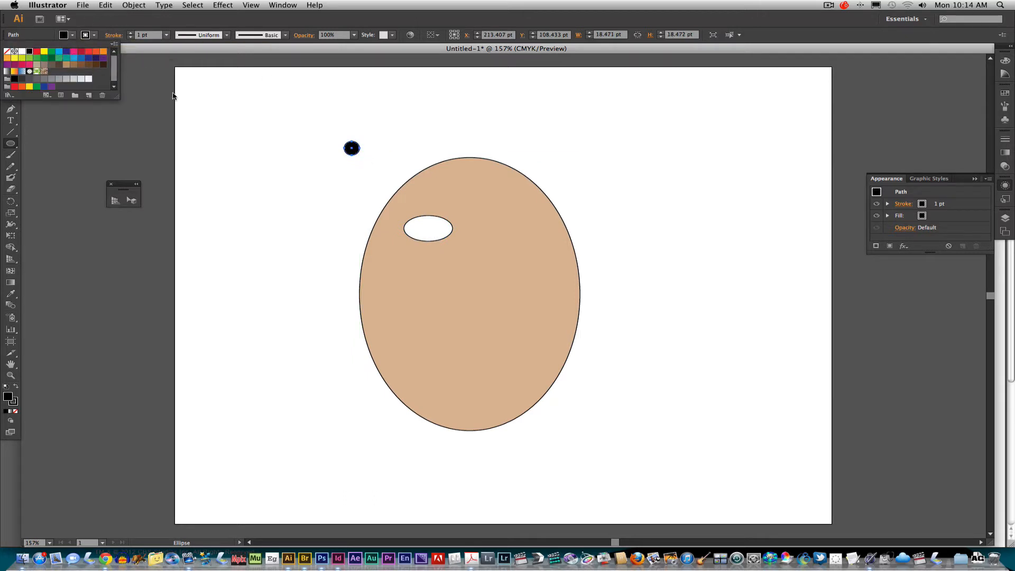
{"action": "left_click", "coordinate": [127, 146]}
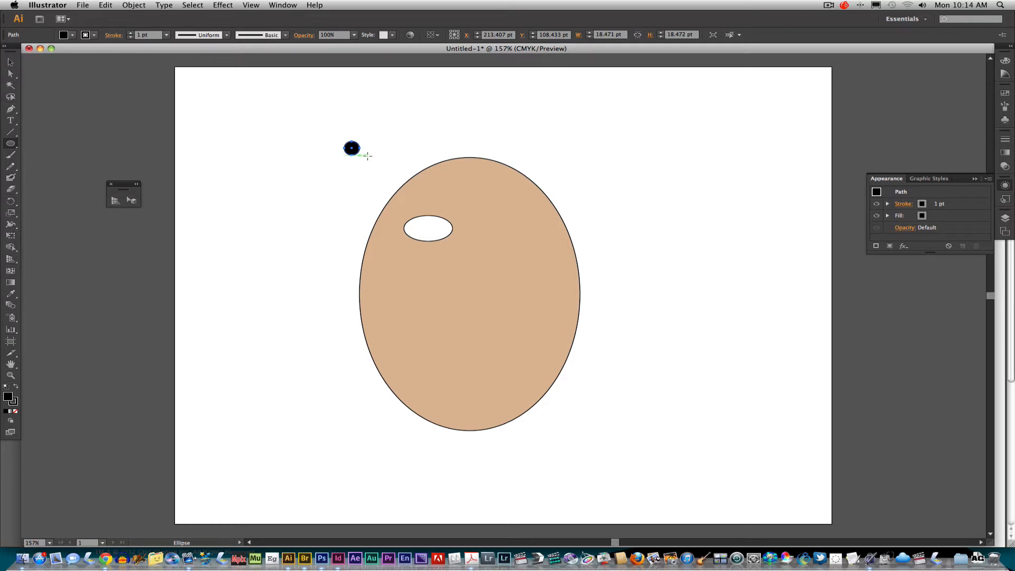
{"action": "key", "text": "v"}
{"action": "left_click_drag", "start_coordinate": [358, 154], "coordinate": [438, 234]}
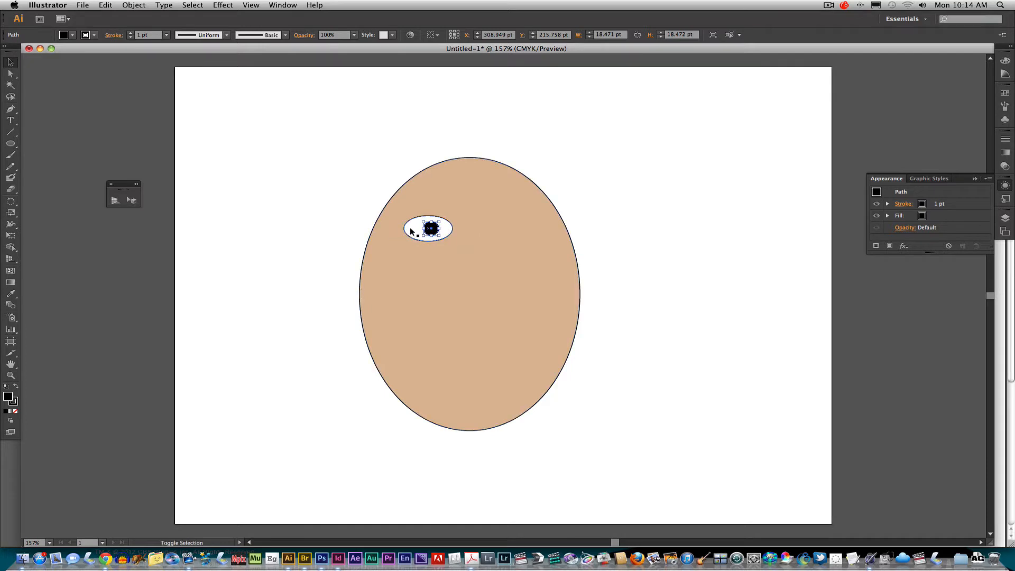
{"action": "left_click", "coordinate": [427, 241], "text": "shift"}
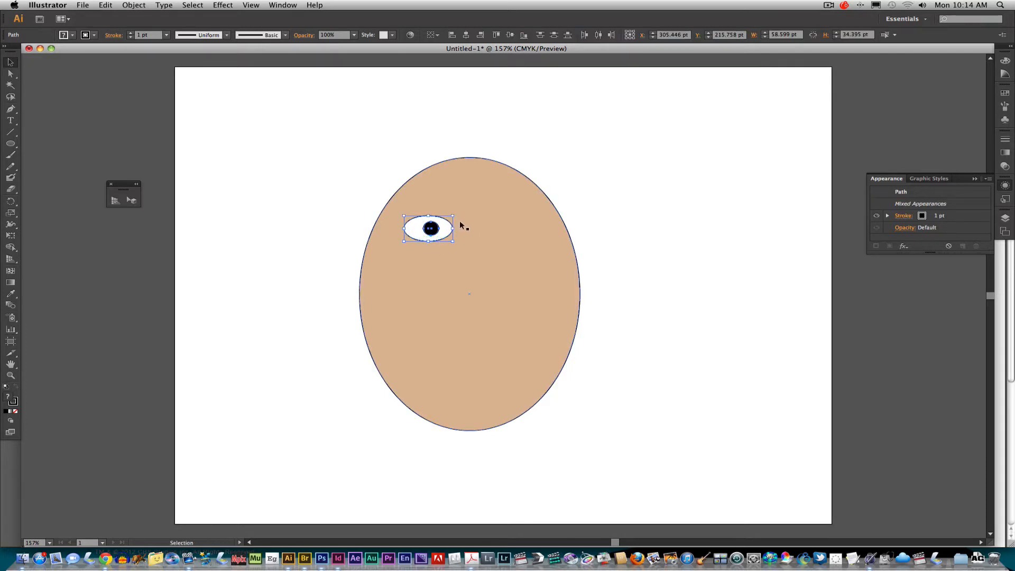
{"action": "left_click_drag", "start_coordinate": [446, 229], "coordinate": [524, 229]}
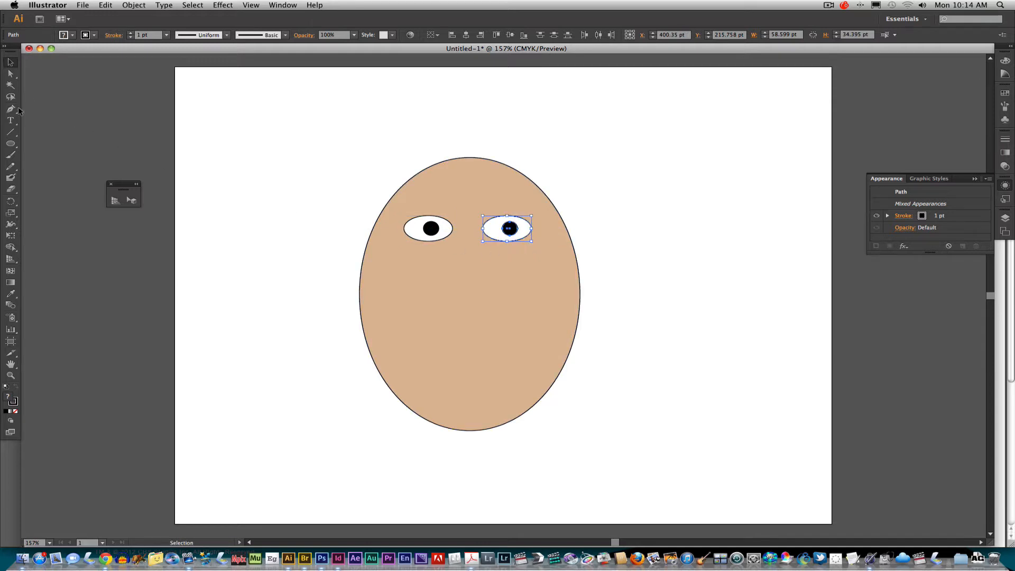
Paint a curved, hooked nose line in black with the Paintbrush, from between the eyes to above the mouth area
{"action": "left_click", "coordinate": [10, 155]}
{"action": "mouse_move", "coordinate": [465, 252]}
{"action": "left_mouse_down"}
{"action": "mouse_move", "coordinate": [410, 324]}
{"action": "mouse_move", "coordinate": [435, 344]}
{"action": "mouse_move", "coordinate": [473, 336]}
{"action": "left_mouse_up"}
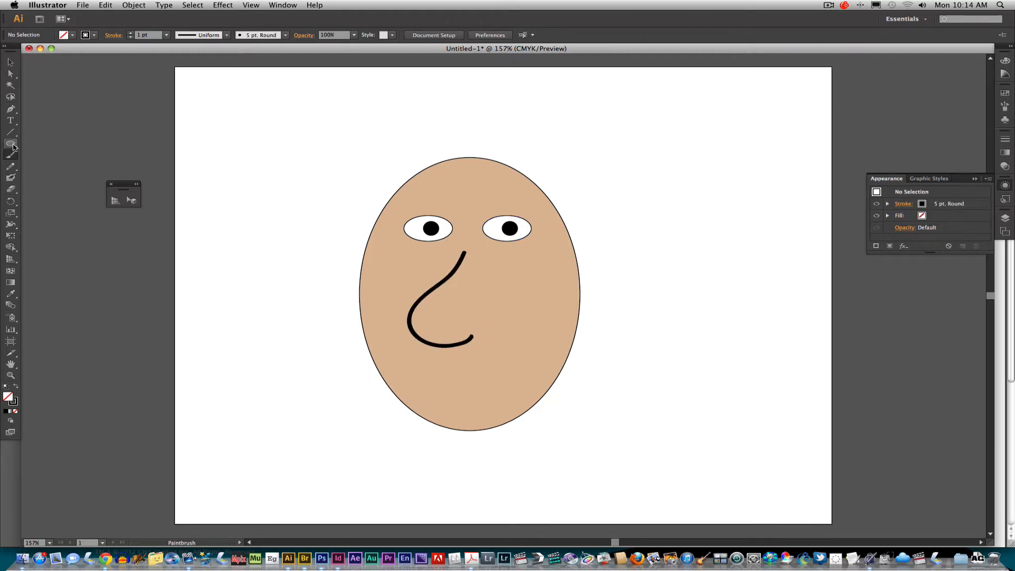
Draw a mouth ellipse about 142 by 47 pt on the lower part of the head and fill it with red
{"action": "left_click_drag", "start_coordinate": [10, 143], "coordinate": [125, 199]}
{"action": "left_click_drag", "start_coordinate": [413, 362], "coordinate": [532, 399]}
{"action": "left_click", "coordinate": [68, 35]}
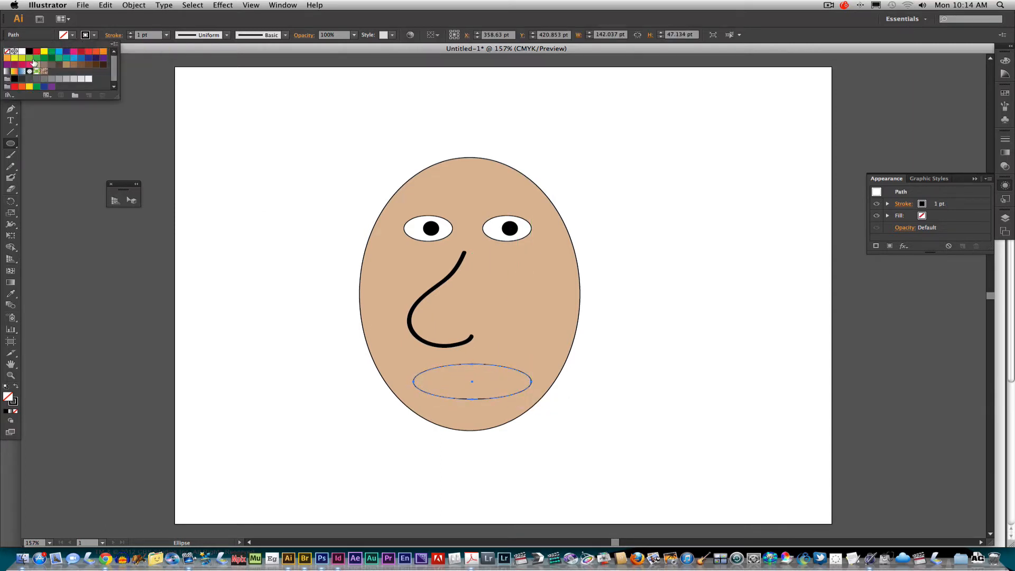
{"action": "left_click", "coordinate": [36, 51]}
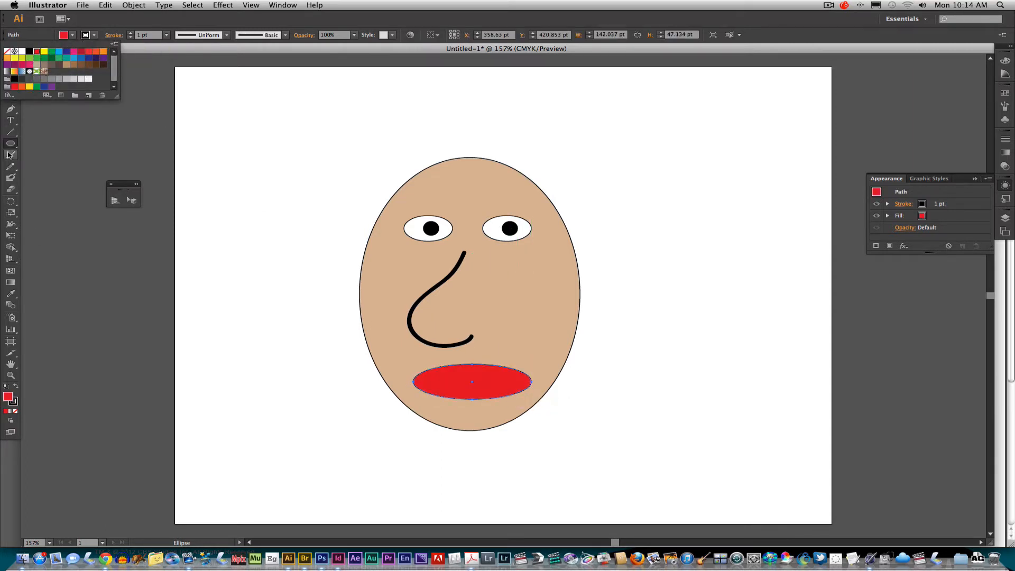
Paint a black line across the middle of the red mouth with the Paintbrush to separate the lips
{"action": "left_click_drag", "start_coordinate": [414, 381], "coordinate": [518, 382]}
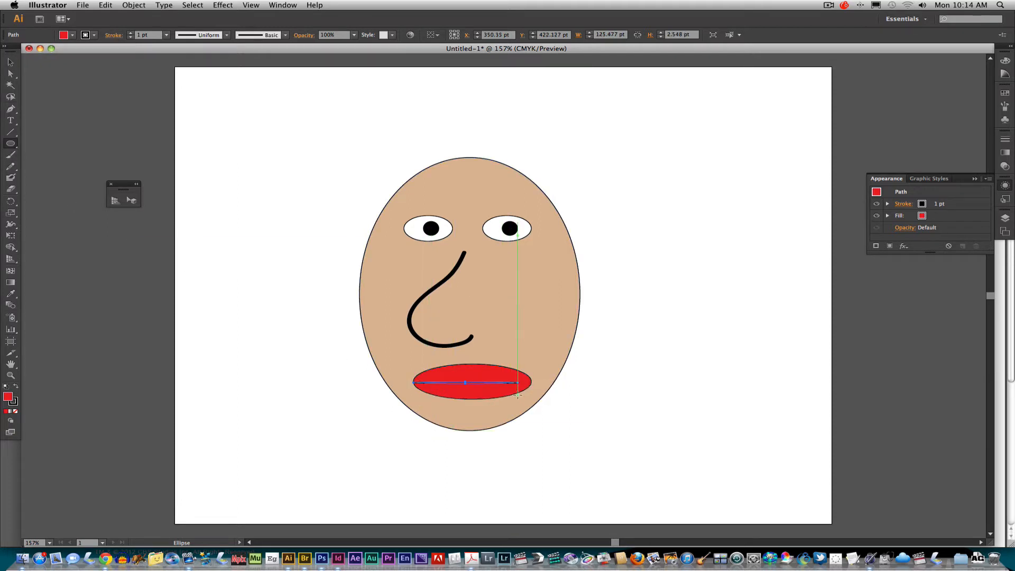
{"action": "key", "text": "super+z"}
{"action": "left_click", "coordinate": [10, 154]}
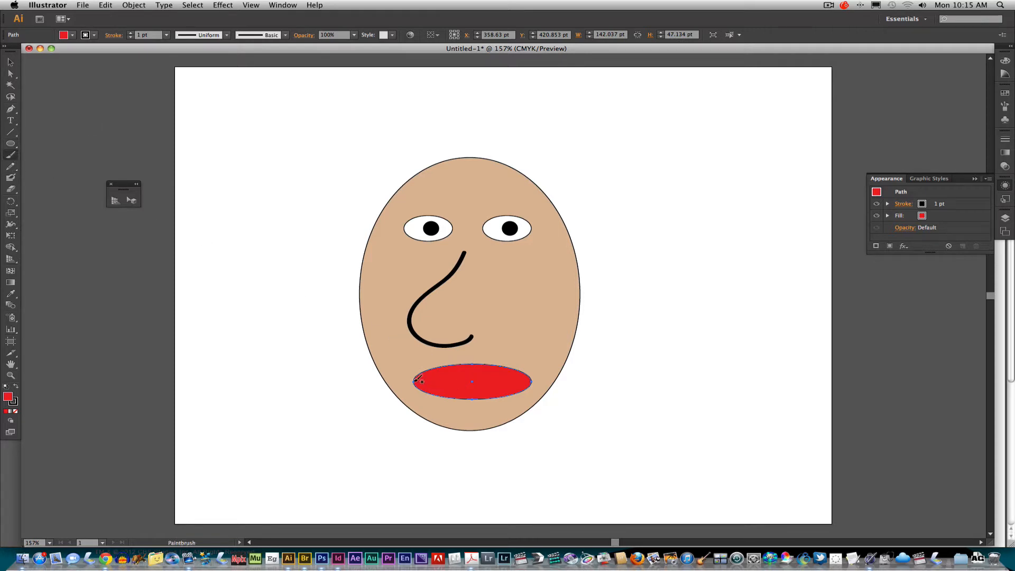
{"action": "left_click_drag", "start_coordinate": [413, 381], "coordinate": [531, 381]}
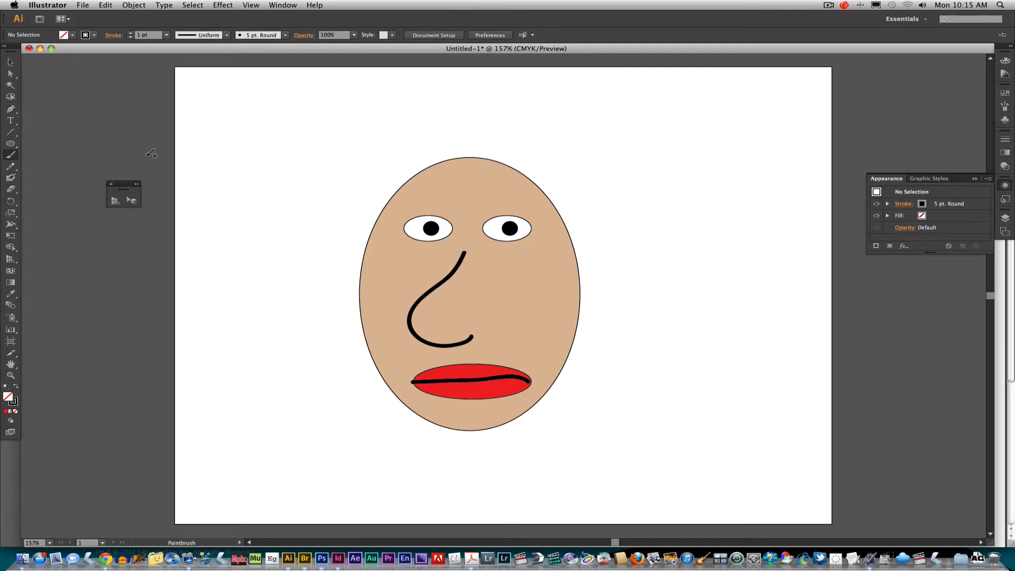
Set the Paintbrush stroke to light gray and paint short beard strokes along the jaw and a mustache above the mouth
{"action": "left_click", "coordinate": [94, 35]}
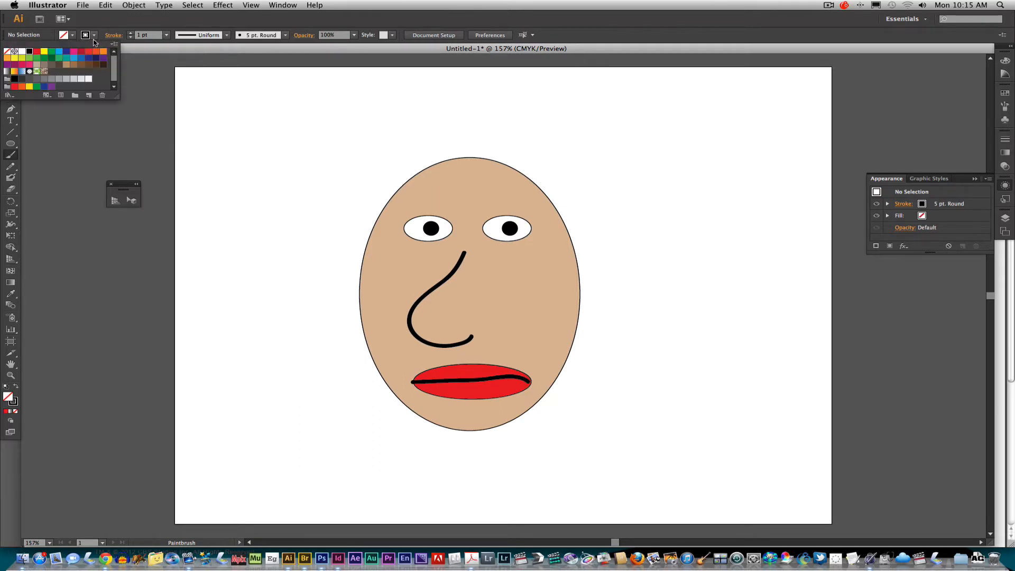
{"action": "left_click", "coordinate": [72, 80]}
{"action": "left_click", "coordinate": [86, 124]}
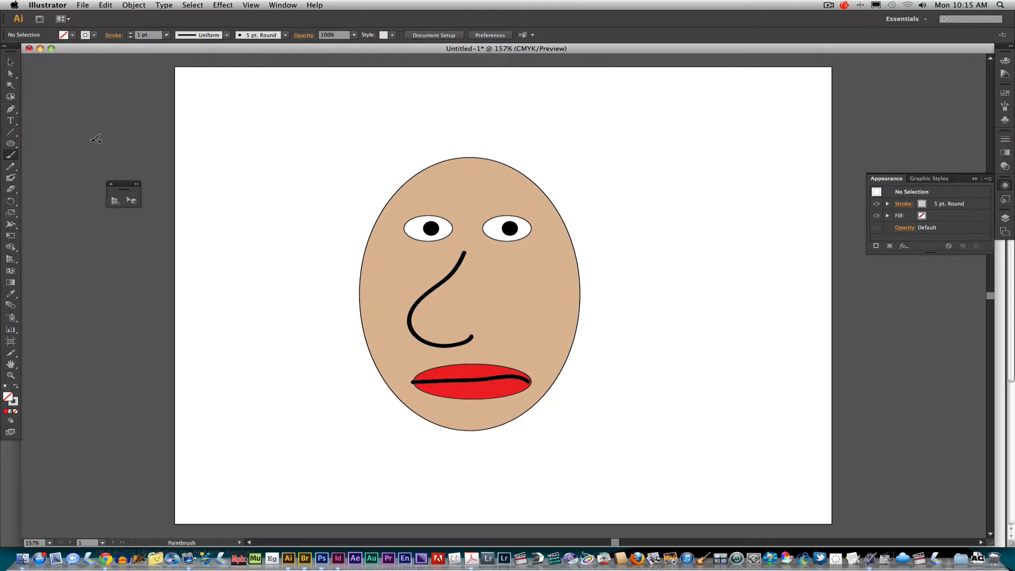
{"action": "left_click_drag", "start_coordinate": [221, 155], "coordinate": [231, 196]}
{"action": "key", "text": "cmd+z"}
{"action": "mouse_move", "coordinate": [369, 312]}
{"action": "left_mouse_down"}
{"action": "mouse_move", "coordinate": [360, 364]}
{"action": "mouse_move", "coordinate": [371, 352]}
{"action": "mouse_move", "coordinate": [379, 400]}
{"action": "mouse_move", "coordinate": [393, 372]}
{"action": "mouse_move", "coordinate": [401, 422]}
{"action": "mouse_move", "coordinate": [417, 404]}
{"action": "mouse_move", "coordinate": [444, 439]}
{"action": "mouse_move", "coordinate": [463, 419]}
{"action": "mouse_move", "coordinate": [477, 434]}
{"action": "mouse_move", "coordinate": [489, 429]}
{"action": "mouse_move", "coordinate": [522, 380]}
{"action": "mouse_move", "coordinate": [529, 402]}
{"action": "mouse_move", "coordinate": [508, 415]}
{"action": "mouse_move", "coordinate": [513, 428]}
{"action": "mouse_move", "coordinate": [536, 390]}
{"action": "mouse_move", "coordinate": [540, 405]}
{"action": "mouse_move", "coordinate": [550, 377]}
{"action": "mouse_move", "coordinate": [557, 392]}
{"action": "mouse_move", "coordinate": [581, 301]}
{"action": "left_mouse_up"}
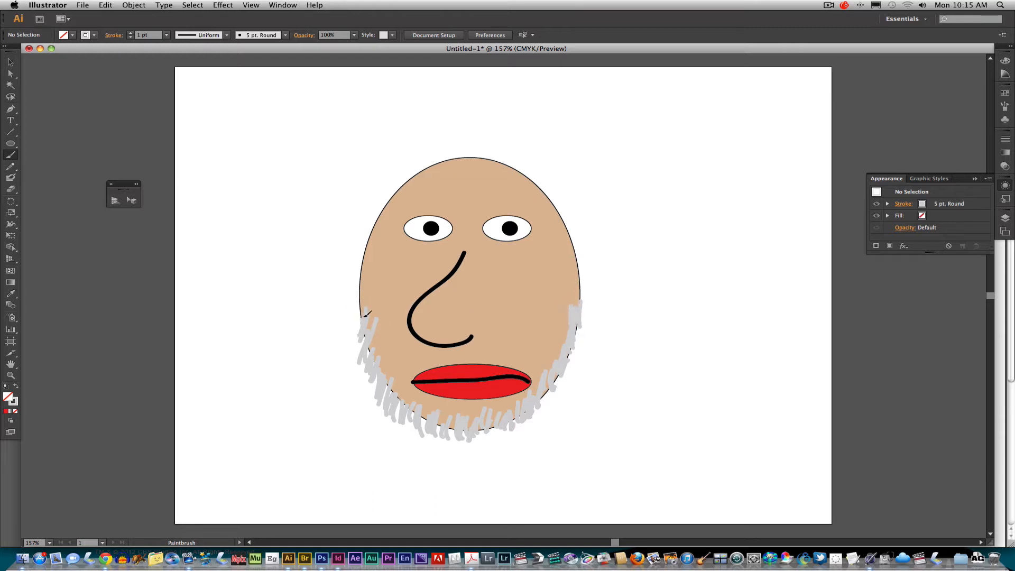
{"action": "mouse_move", "coordinate": [453, 363]}
{"action": "left_mouse_down"}
{"action": "mouse_move", "coordinate": [430, 354]}
{"action": "mouse_move", "coordinate": [421, 372]}
{"action": "mouse_move", "coordinate": [418, 356]}
{"action": "mouse_move", "coordinate": [390, 381]}
{"action": "left_mouse_up"}
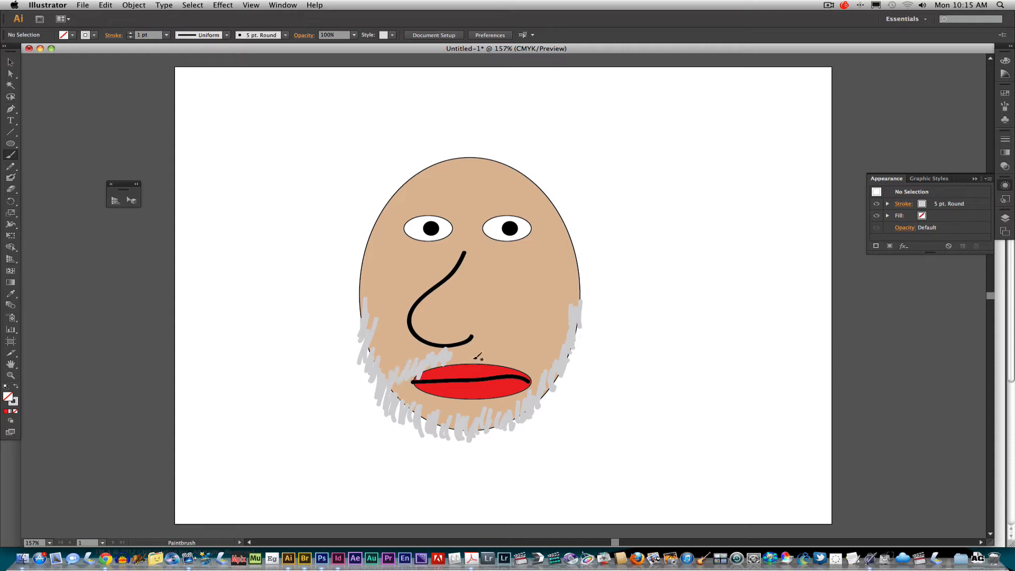
{"action": "mouse_move", "coordinate": [482, 349]}
{"action": "left_mouse_down"}
{"action": "mouse_move", "coordinate": [497, 357]}
{"action": "mouse_move", "coordinate": [510, 347]}
{"action": "mouse_move", "coordinate": [551, 383]}
{"action": "left_mouse_up"}
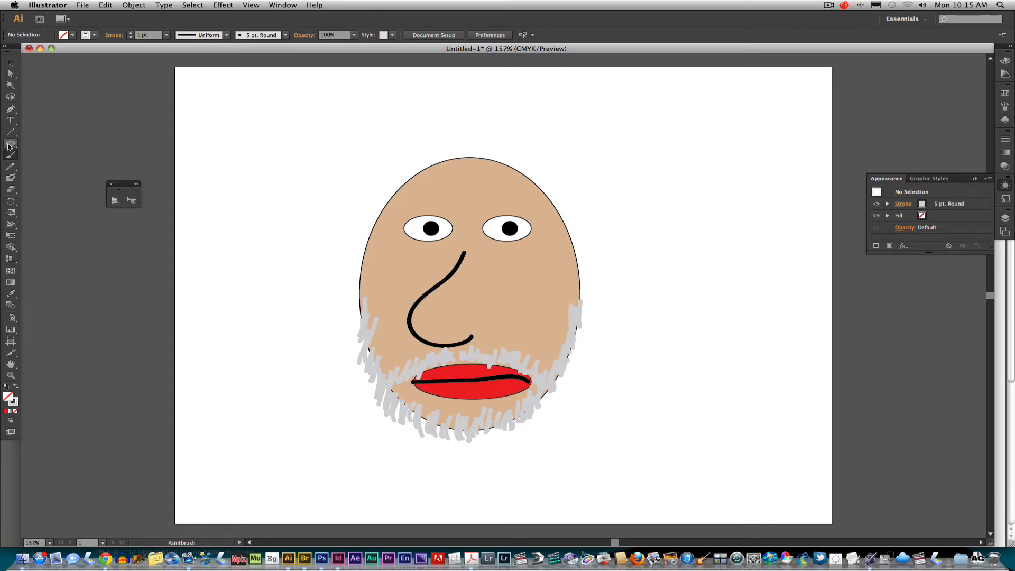
Draw an ear ellipse about 49 by 102 pt at the head's left edge in brown C=25 M=40 Y=65 K=0 and copy it to the right edge
{"action": "left_click_drag", "start_coordinate": [10, 143], "coordinate": [52, 171]}
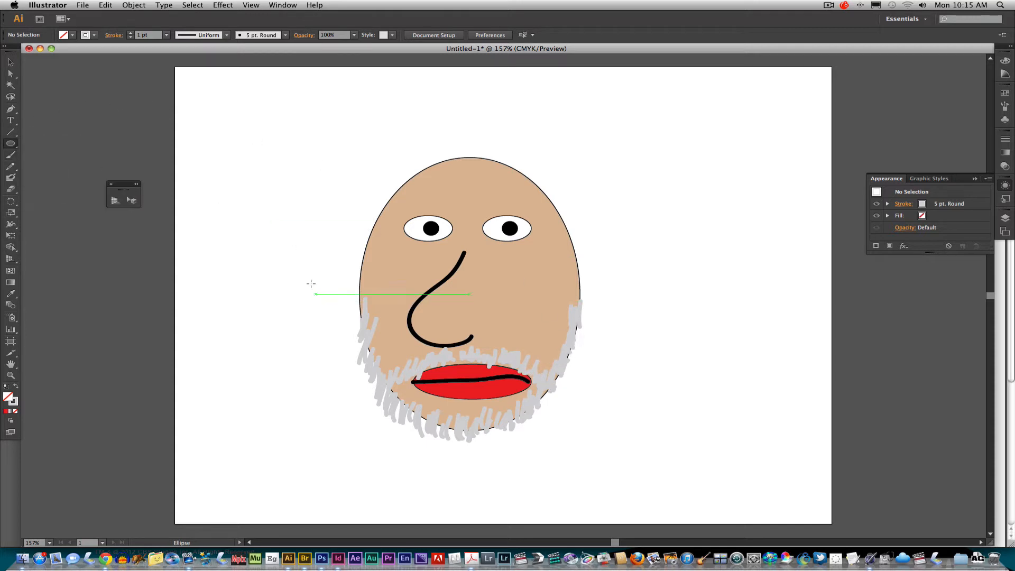
{"action": "left_click_drag", "start_coordinate": [327, 239], "coordinate": [367, 314]}
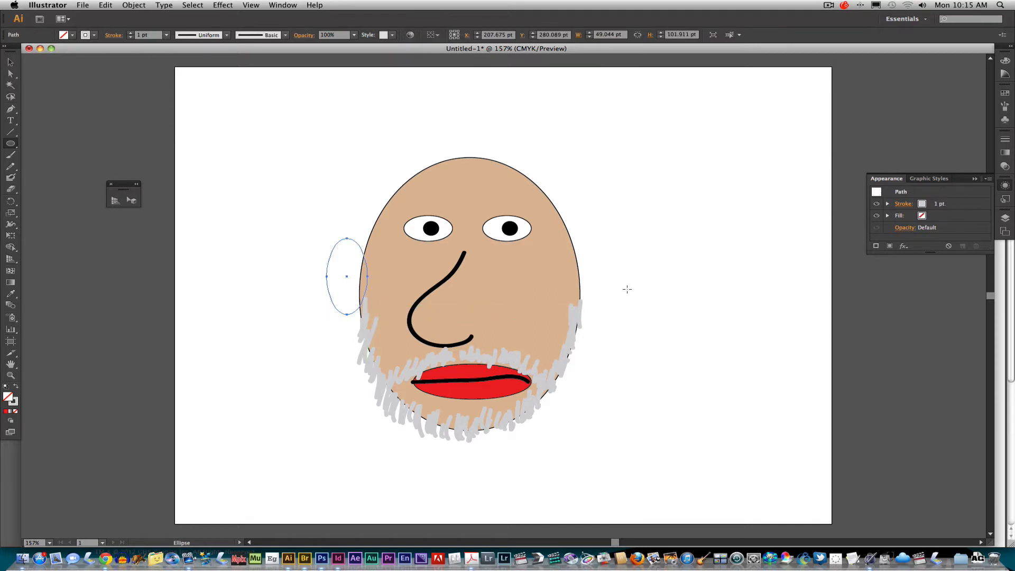
{"action": "left_click", "coordinate": [10, 63]}
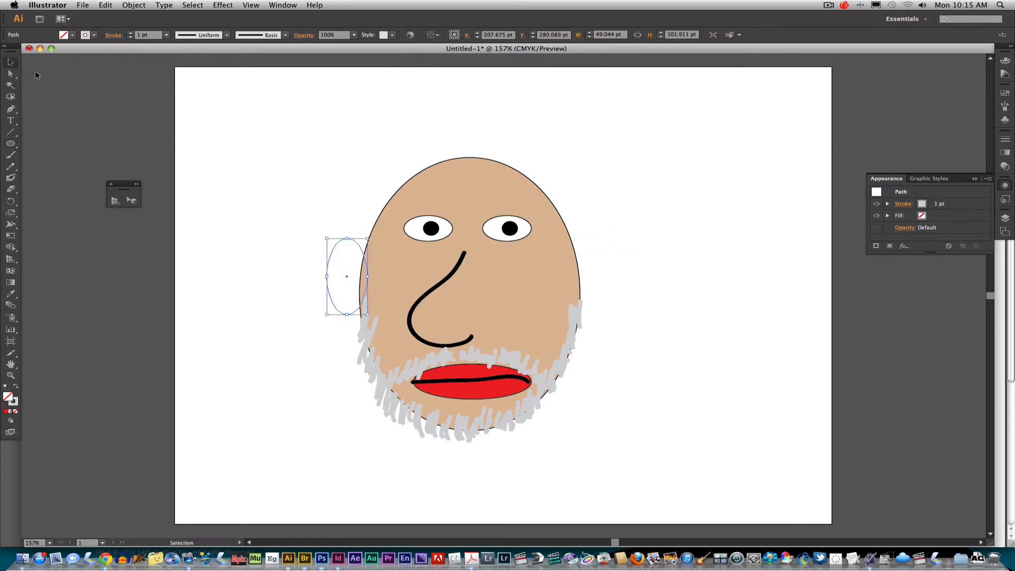
{"action": "left_click", "coordinate": [73, 36]}
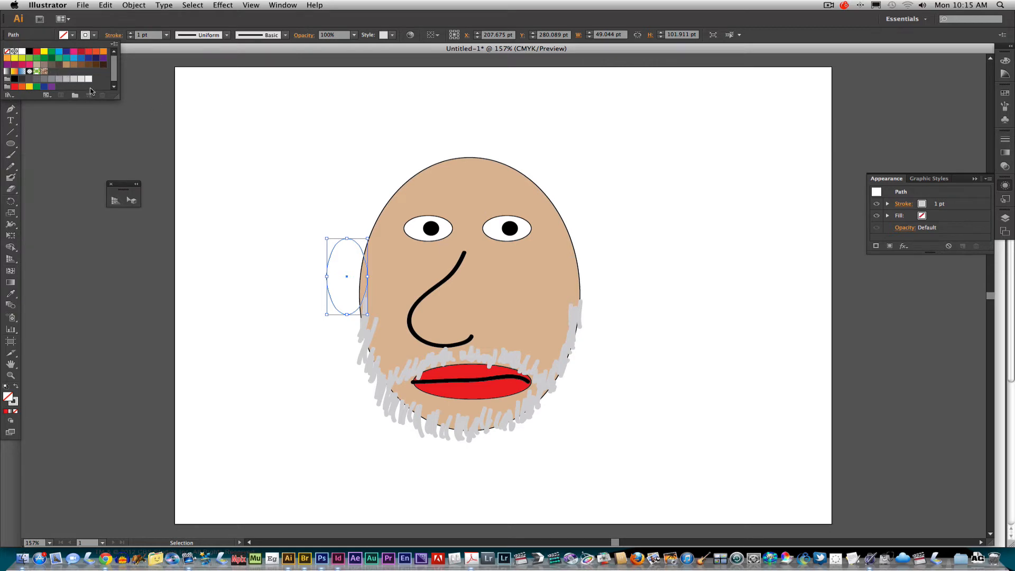
{"action": "left_click", "coordinate": [66, 65]}
{"action": "double_click", "coordinate": [66, 65]}
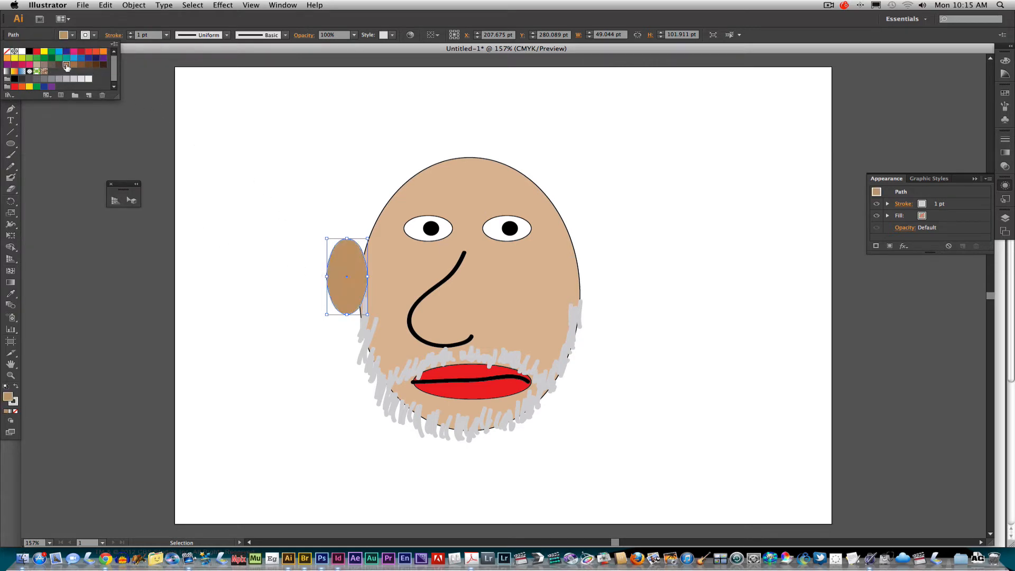
{"action": "left_click", "coordinate": [515, 355]}
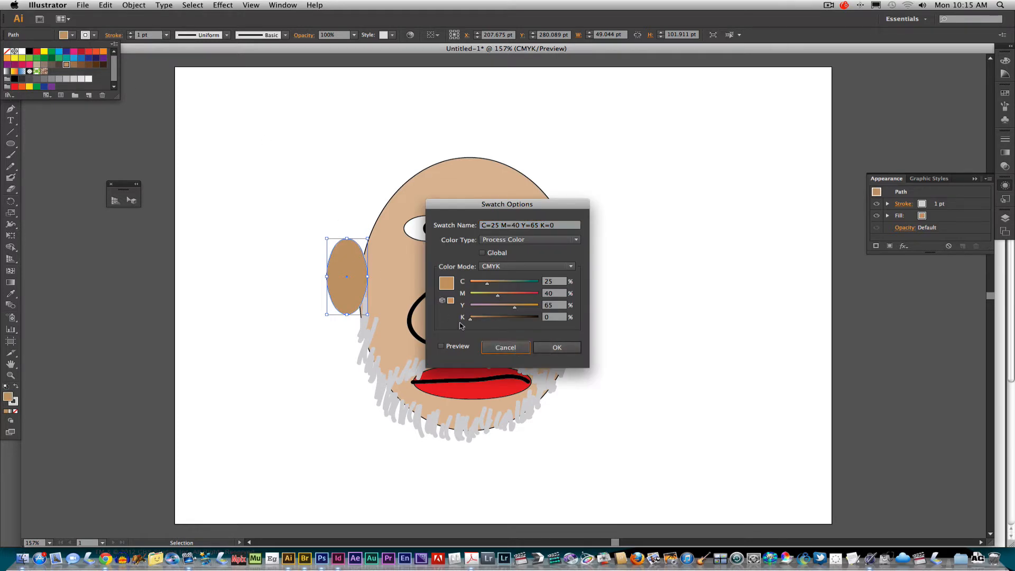
{"action": "left_click", "coordinate": [506, 349]}
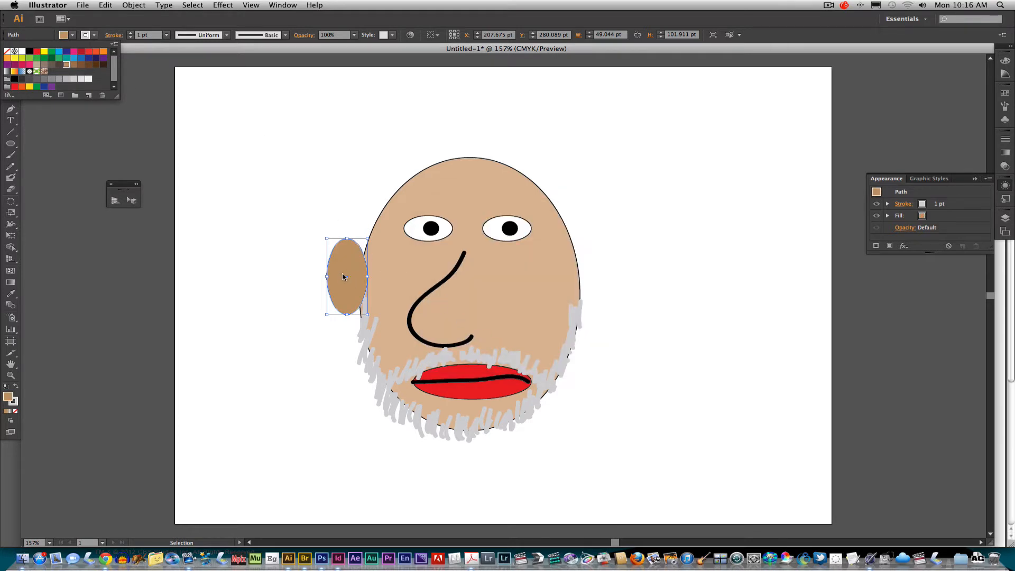
{"action": "left_click", "coordinate": [309, 265]}
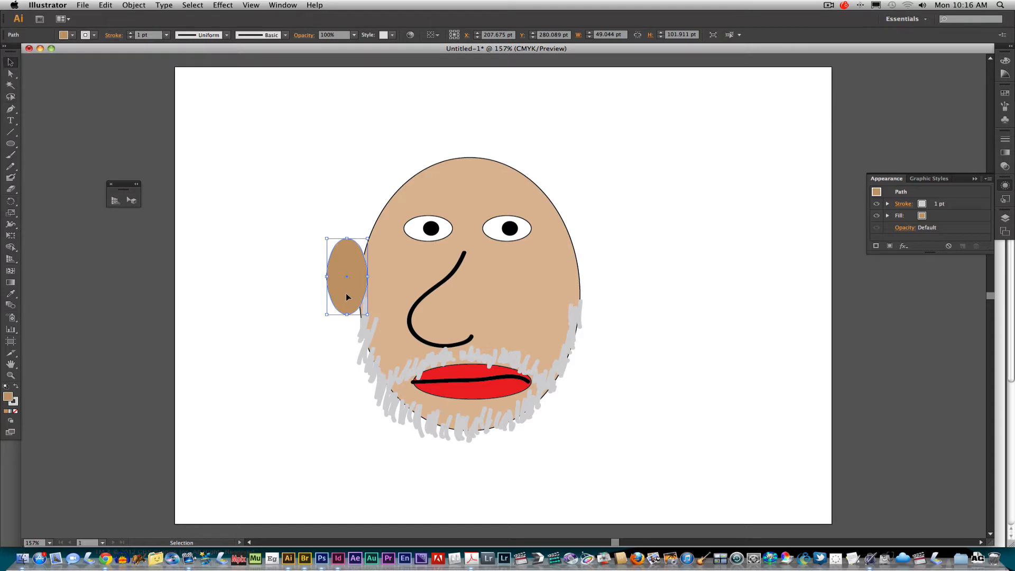
{"action": "left_click_drag", "start_coordinate": [355, 297], "coordinate": [592, 295]}
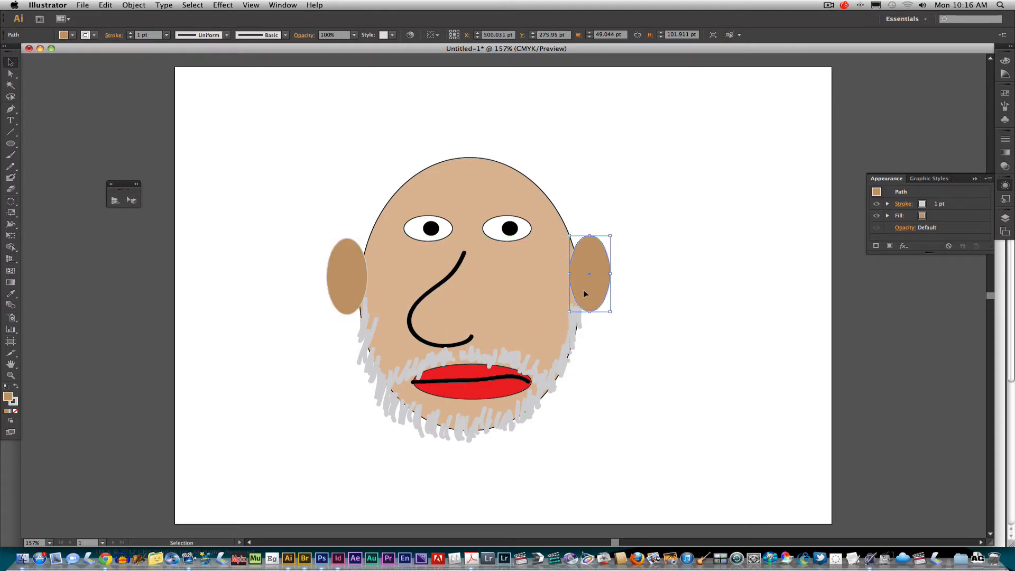
{"action": "left_click", "coordinate": [628, 197]}
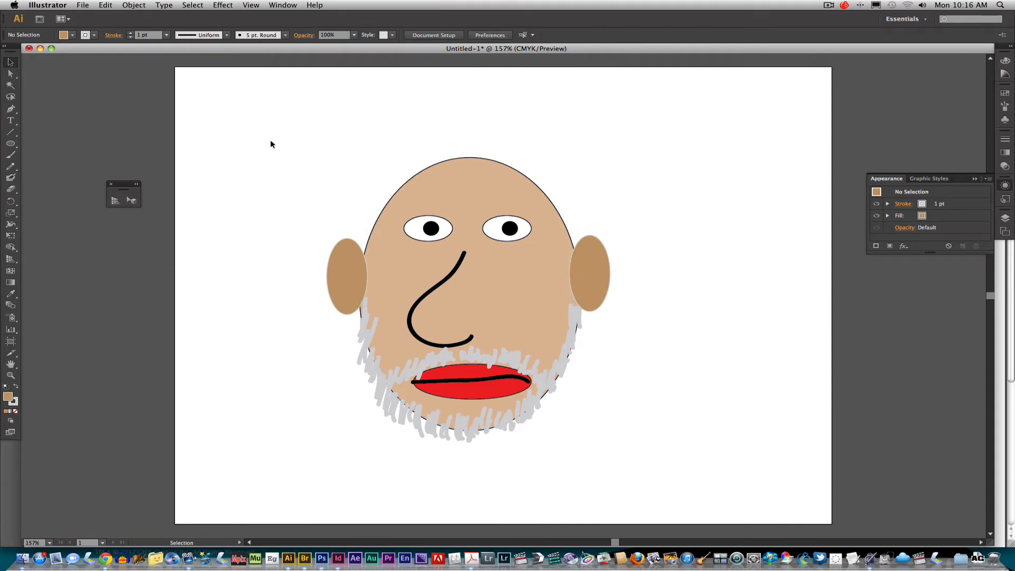
Start saving the artwork under a new name and browse to school_drive > 0000_classes > Computer_apps > 006_indesign > 007_Ai_to_Id
{"action": "left_click", "coordinate": [87, 10]}
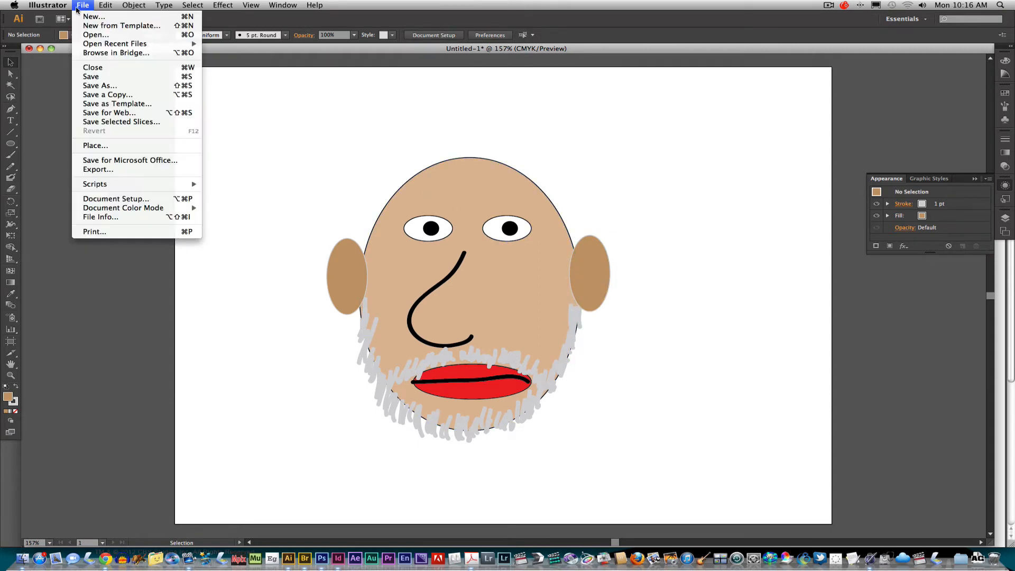
{"action": "left_click", "coordinate": [118, 92]}
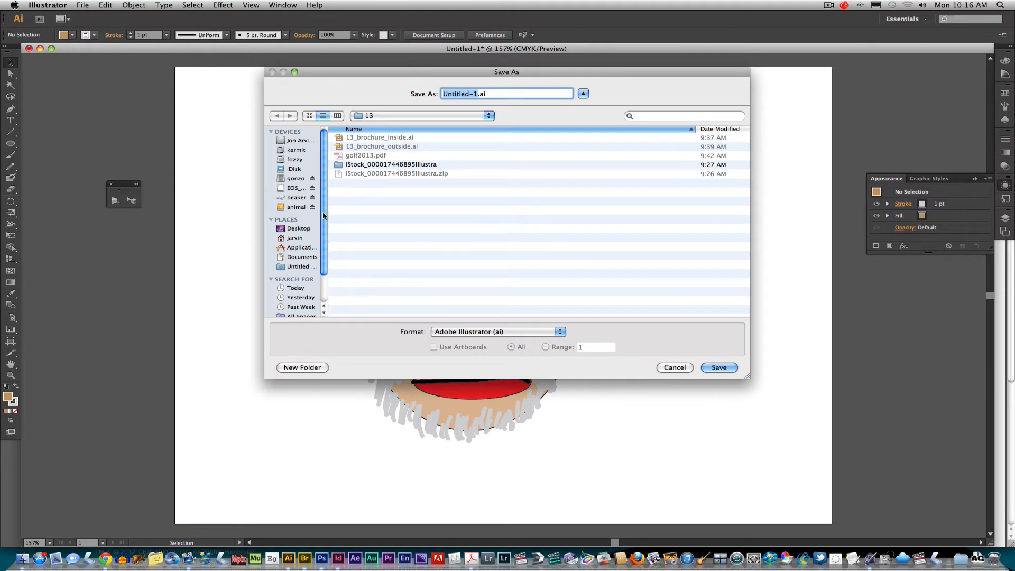
{"action": "left_click", "coordinate": [297, 207]}
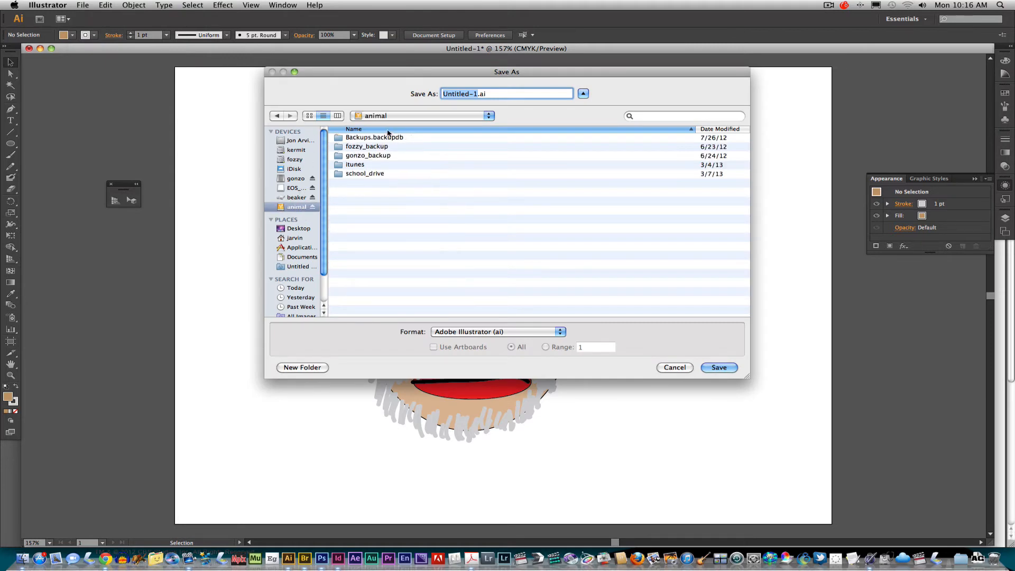
{"action": "double_click", "coordinate": [369, 174]}
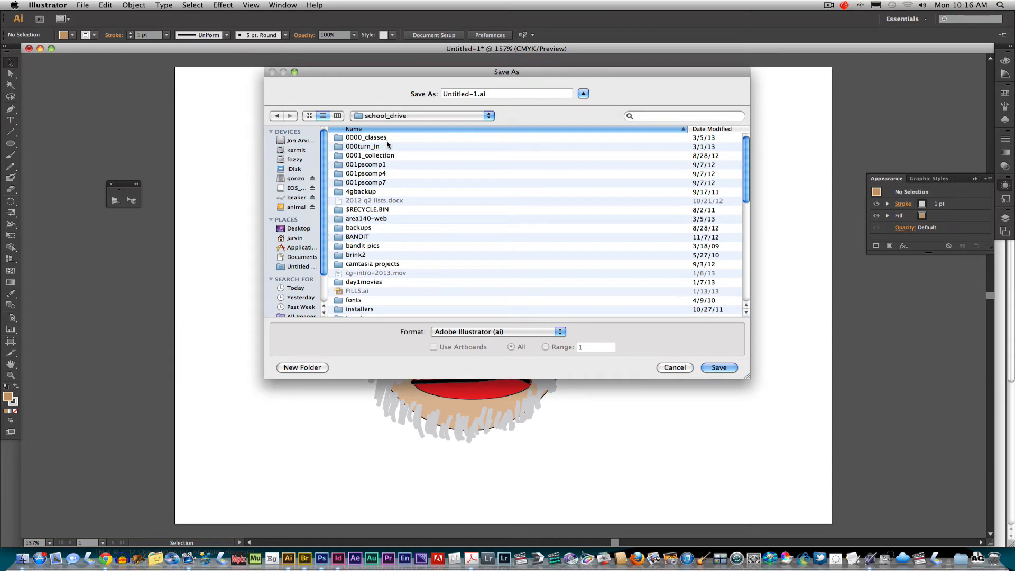
{"action": "double_click", "coordinate": [387, 138]}
{"action": "double_click", "coordinate": [388, 138]}
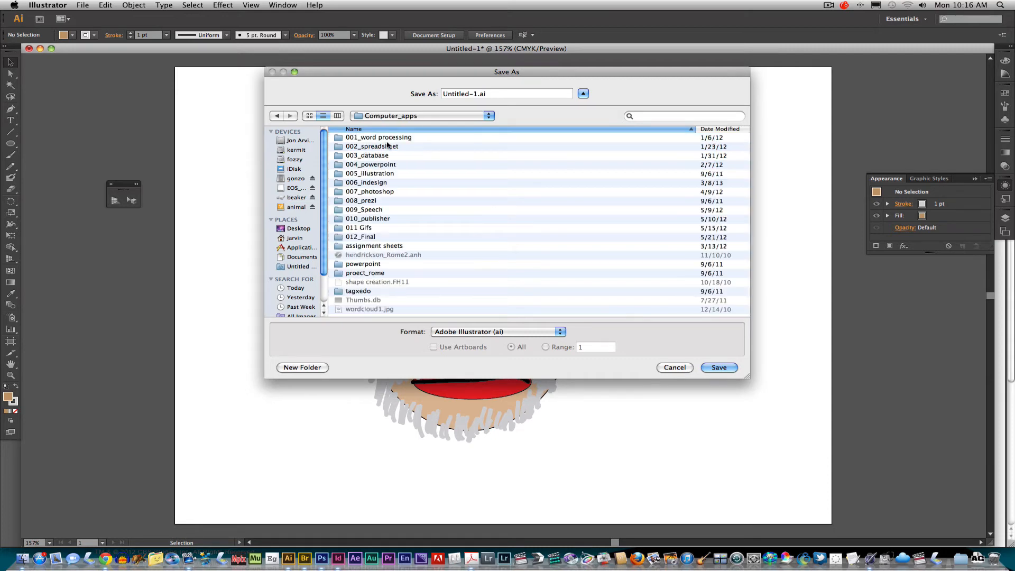
{"action": "double_click", "coordinate": [370, 183]}
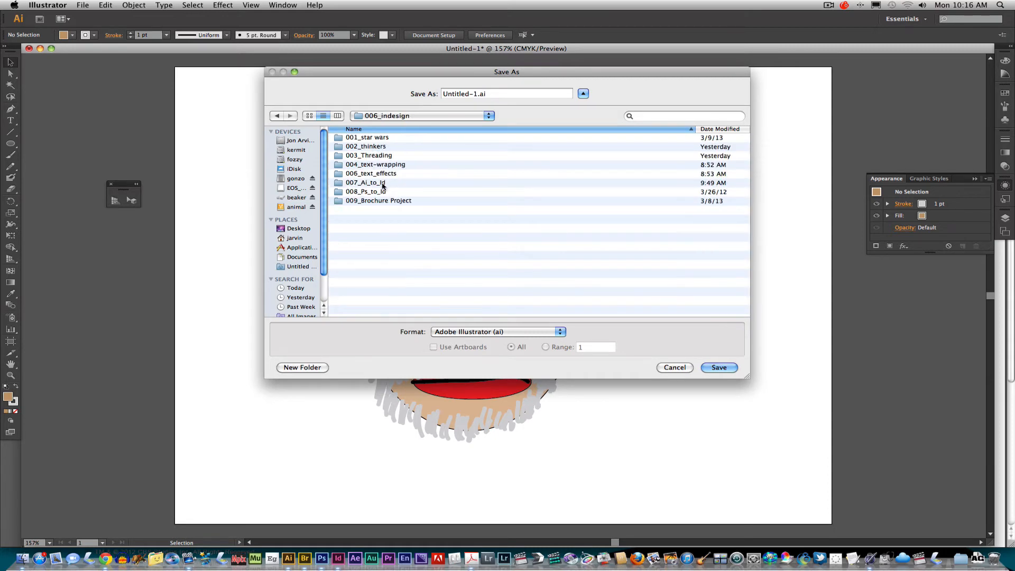
{"action": "double_click", "coordinate": [392, 184]}
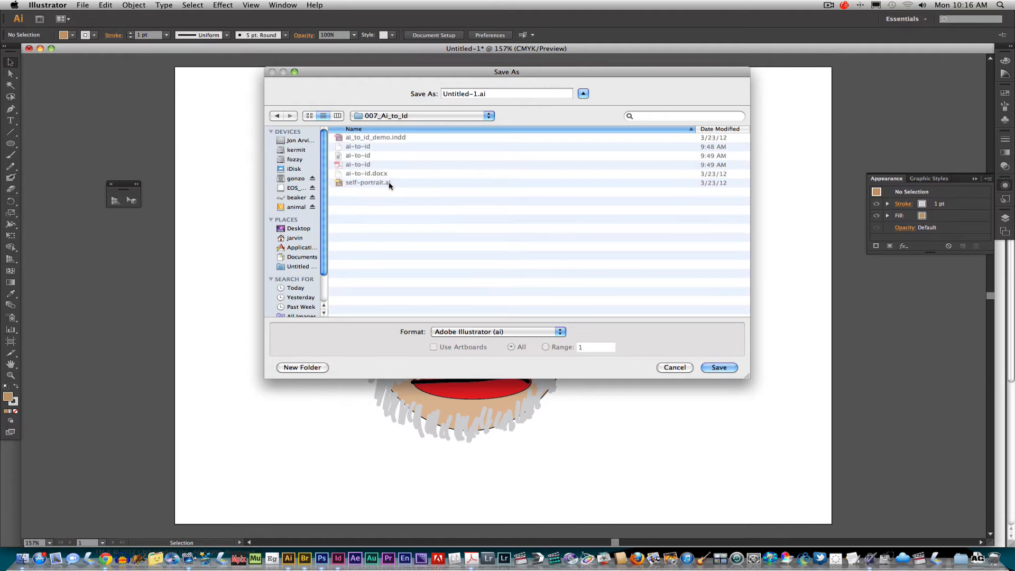
Name the drawing self-port.ai and save it in Illustrator CS6 format with the default options
{"action": "triple_click", "coordinate": [499, 97]}
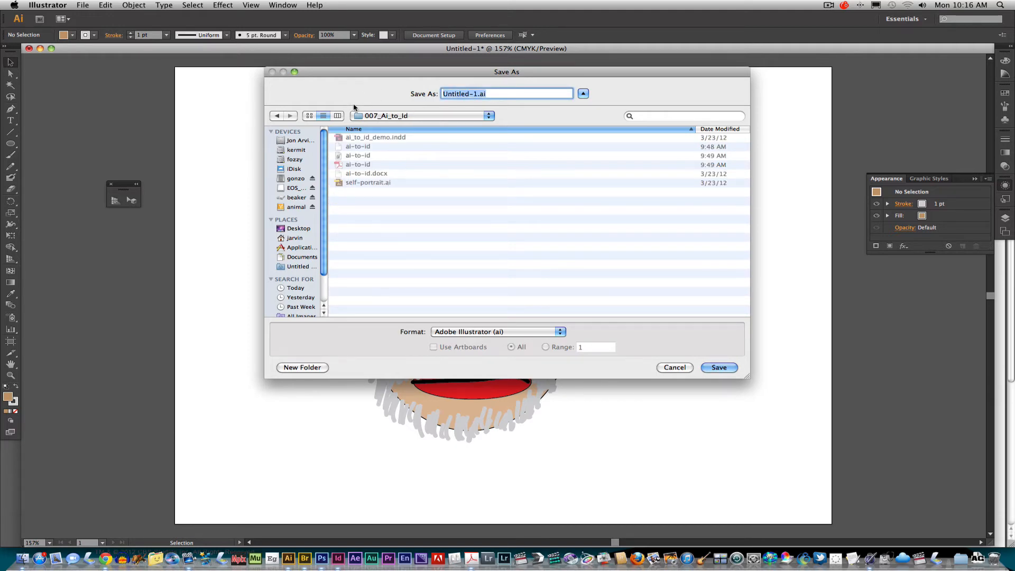
{"action": "type", "text": "self-port"}
{"action": "key", "text": "Return"}
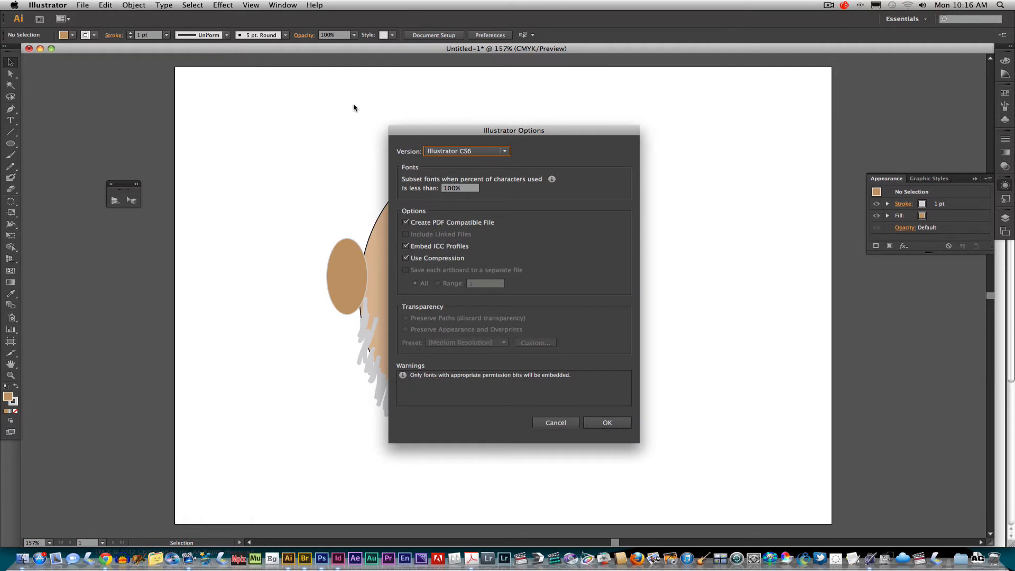
{"action": "key", "text": "Return"}
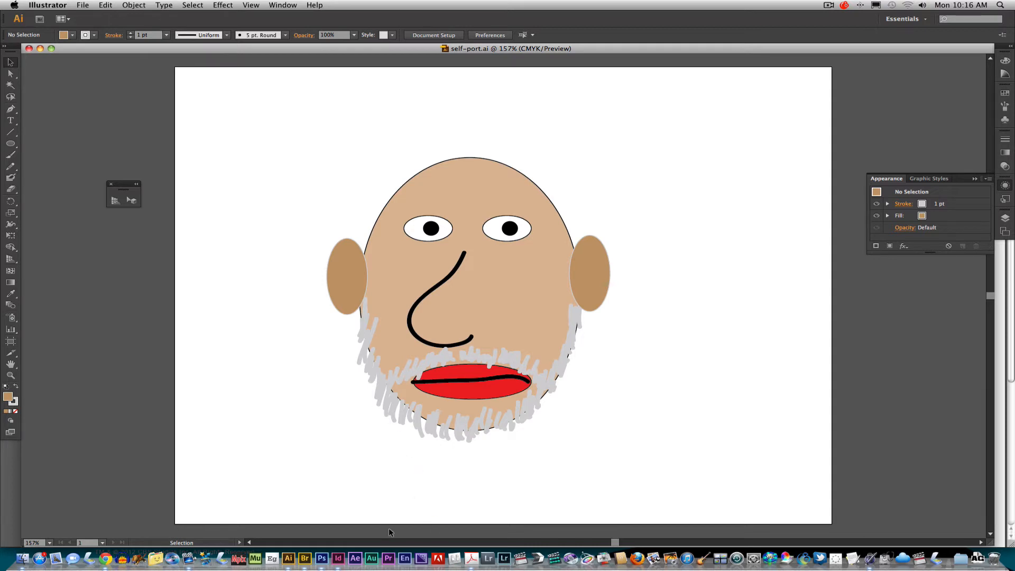
Switch to InDesign and create a new one-page Letter document in portrait orientation with default settings
{"action": "left_click", "coordinate": [338, 559]}
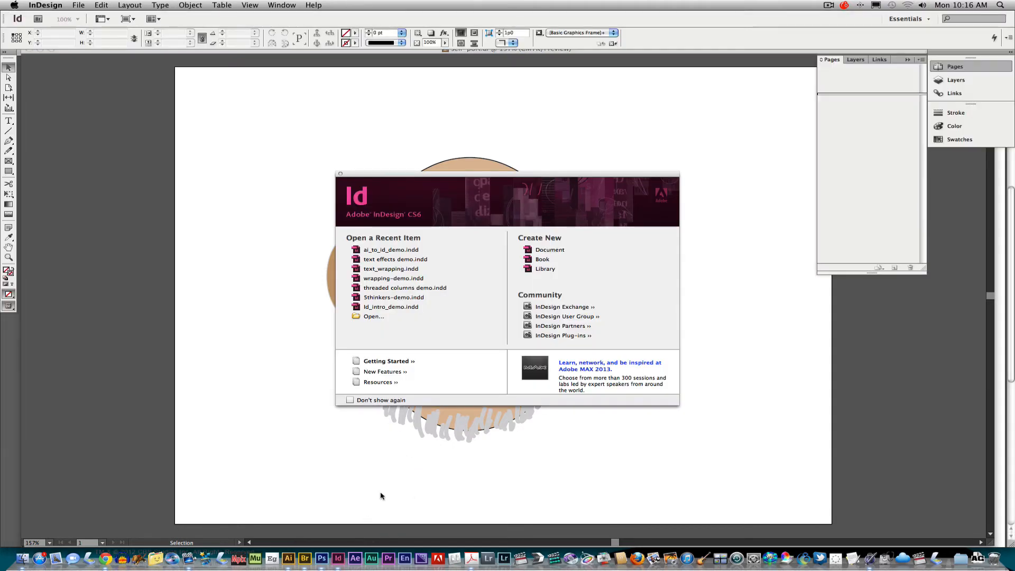
{"action": "left_click", "coordinate": [555, 250]}
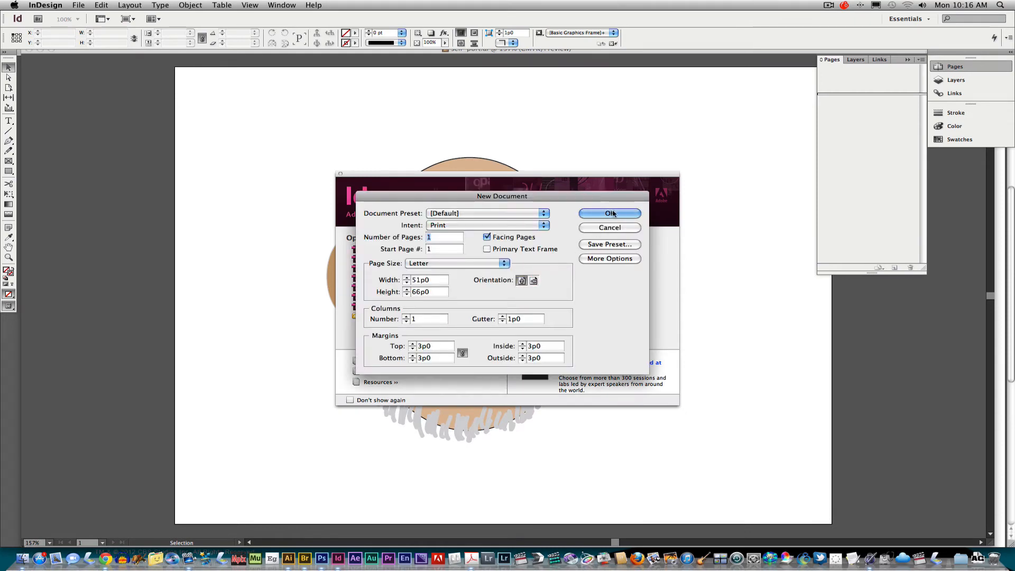
{"action": "key", "text": "Return"}
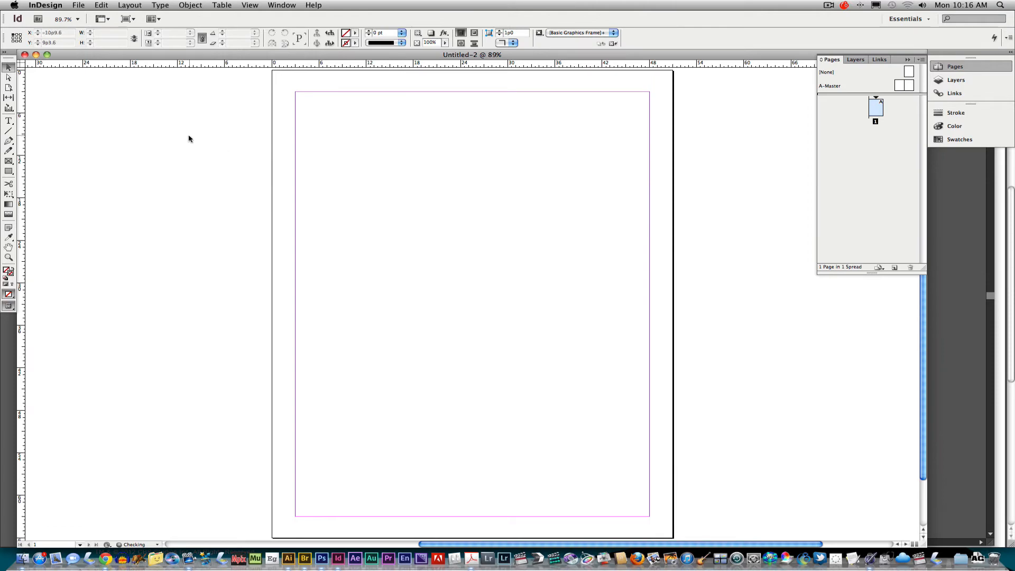
Switch to the ai-to-id.pdf handout in Acrobat, review the Step 3 placing instructions, and return to InDesign
{"action": "left_click", "coordinate": [471, 558]}
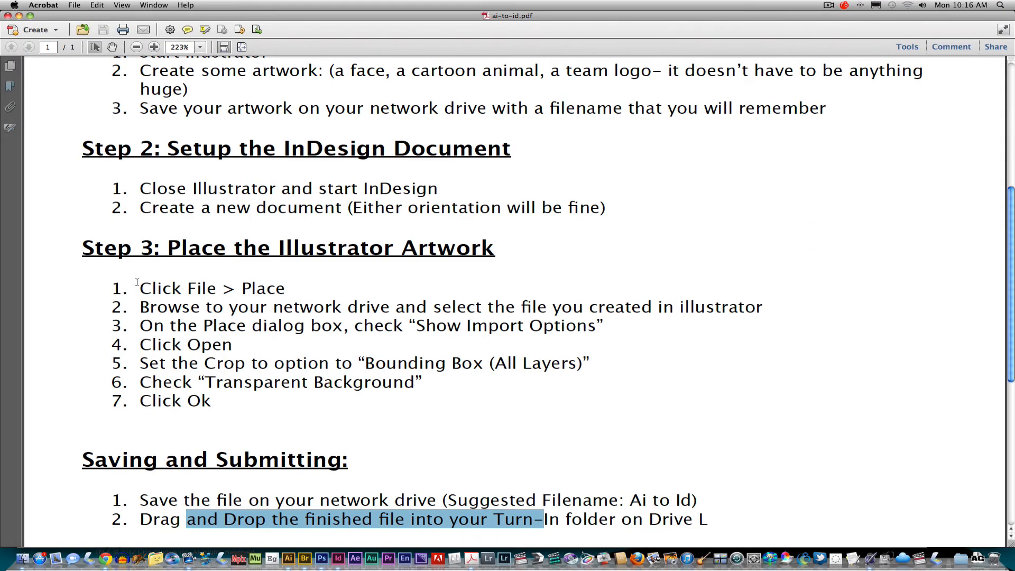
{"action": "left_click_drag", "start_coordinate": [137, 282], "coordinate": [216, 410]}
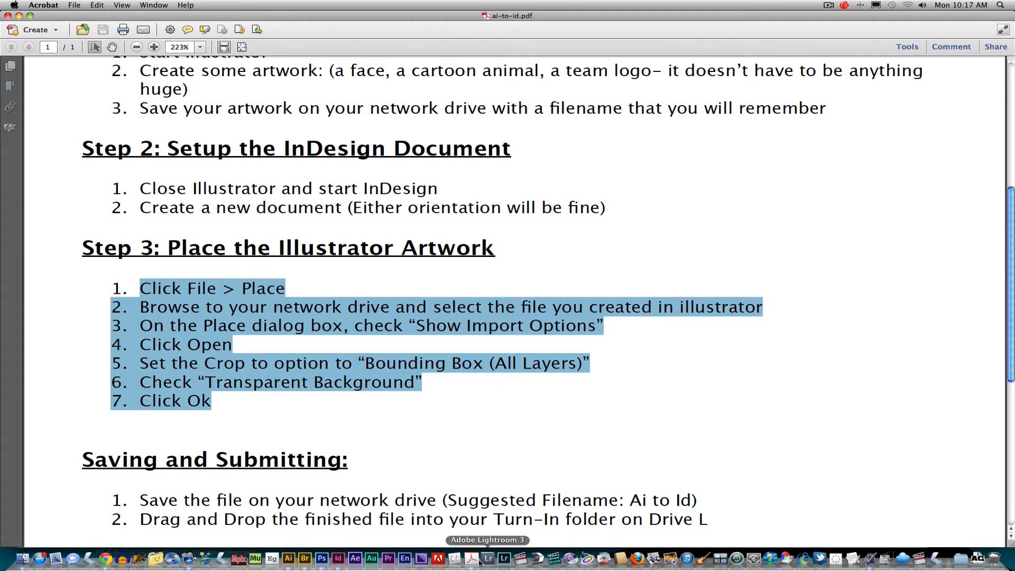
{"action": "left_click", "coordinate": [338, 558]}
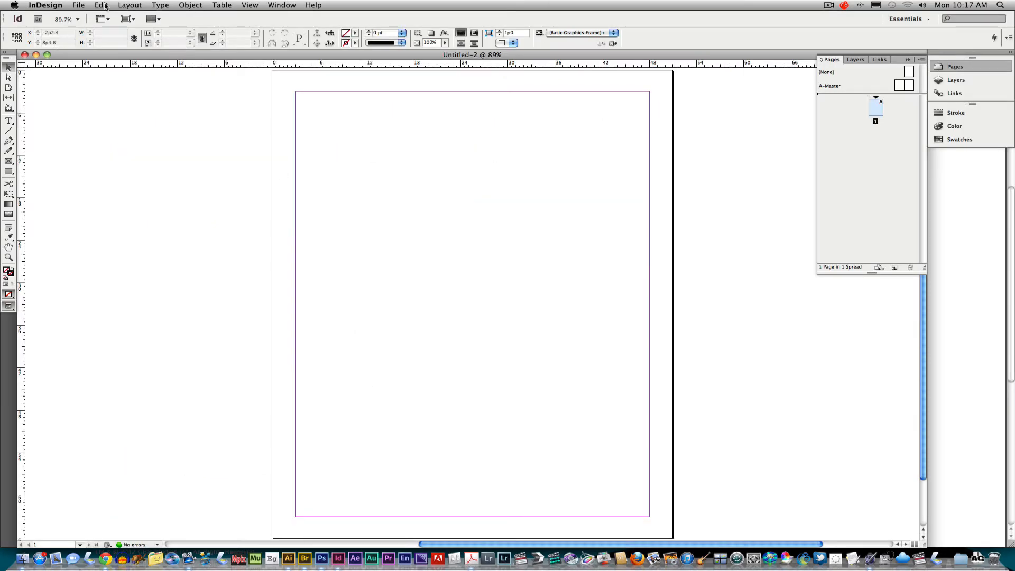
Open self-port.ai from 006_indesign > 007_Ai_to_Id for placing, with Show Import Options enabled
{"action": "left_click", "coordinate": [79, 5]}
{"action": "left_click", "coordinate": [98, 139]}
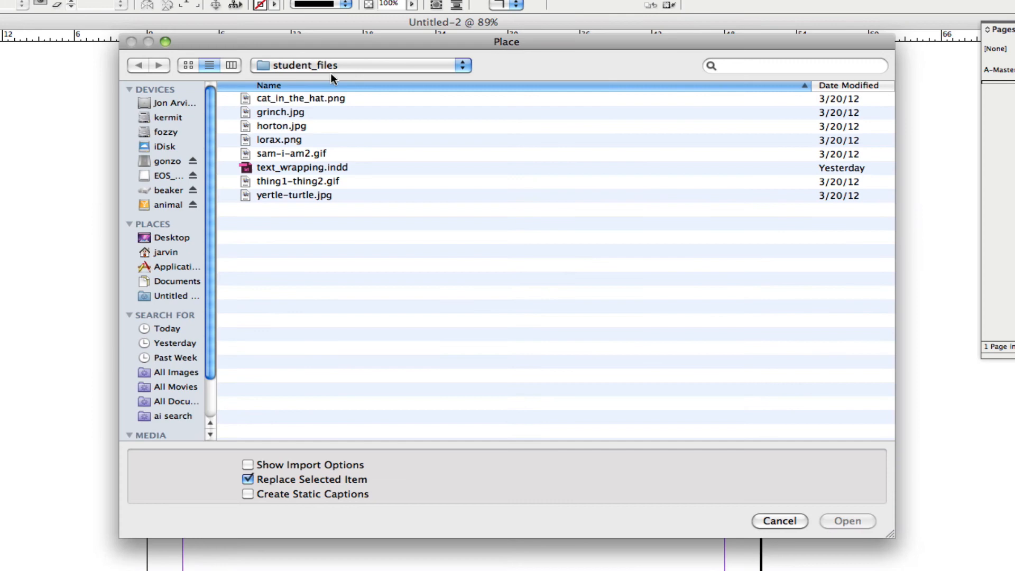
{"action": "left_click", "coordinate": [342, 66]}
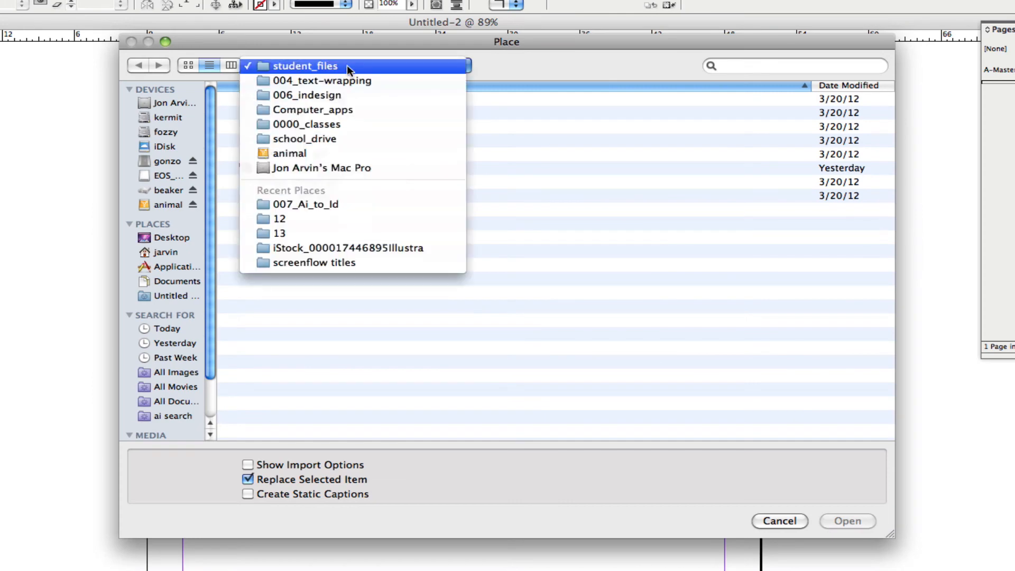
{"action": "left_click", "coordinate": [347, 95]}
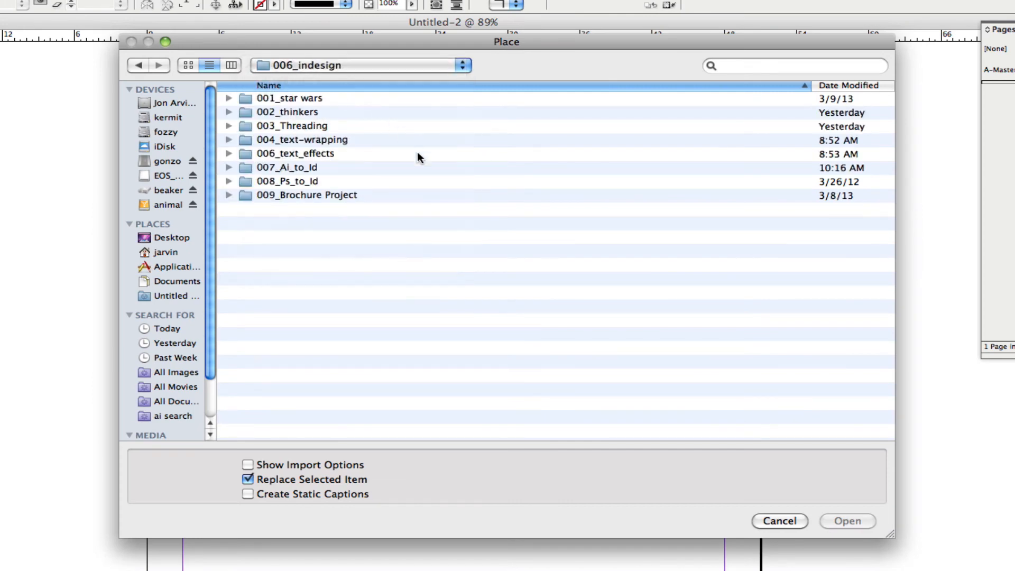
{"action": "double_click", "coordinate": [313, 168]}
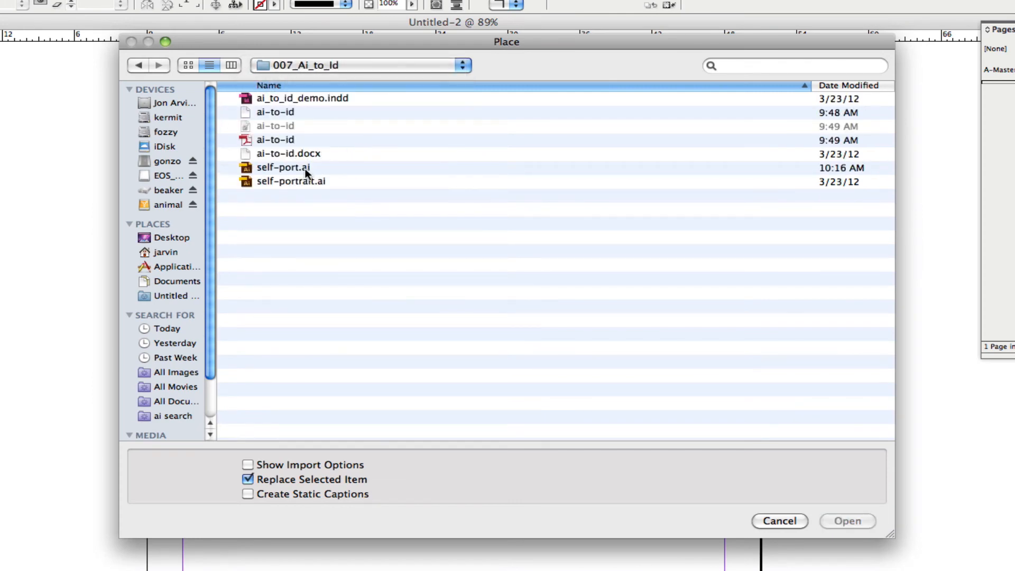
{"action": "left_click", "coordinate": [307, 168]}
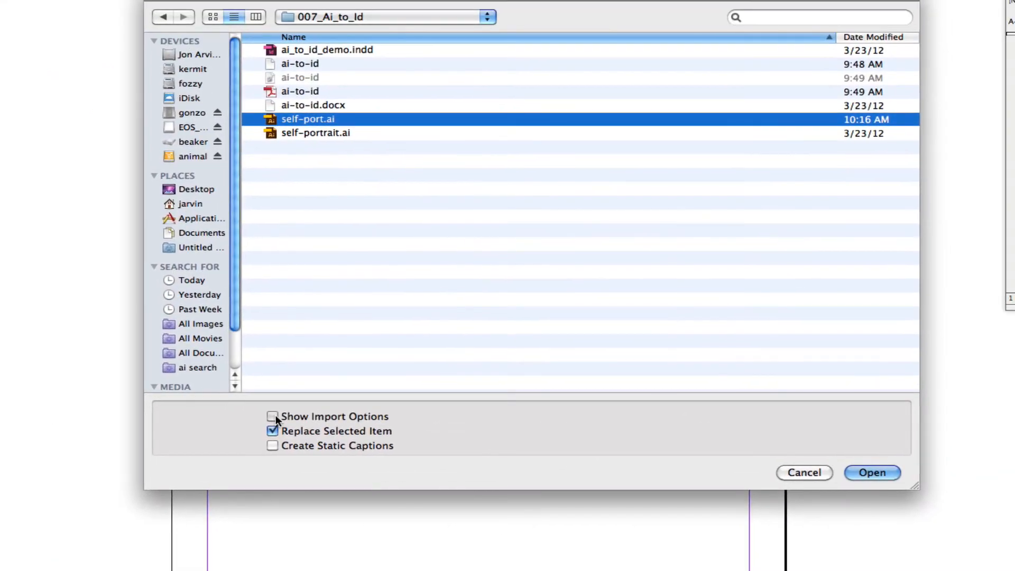
{"action": "left_click", "coordinate": [356, 355]}
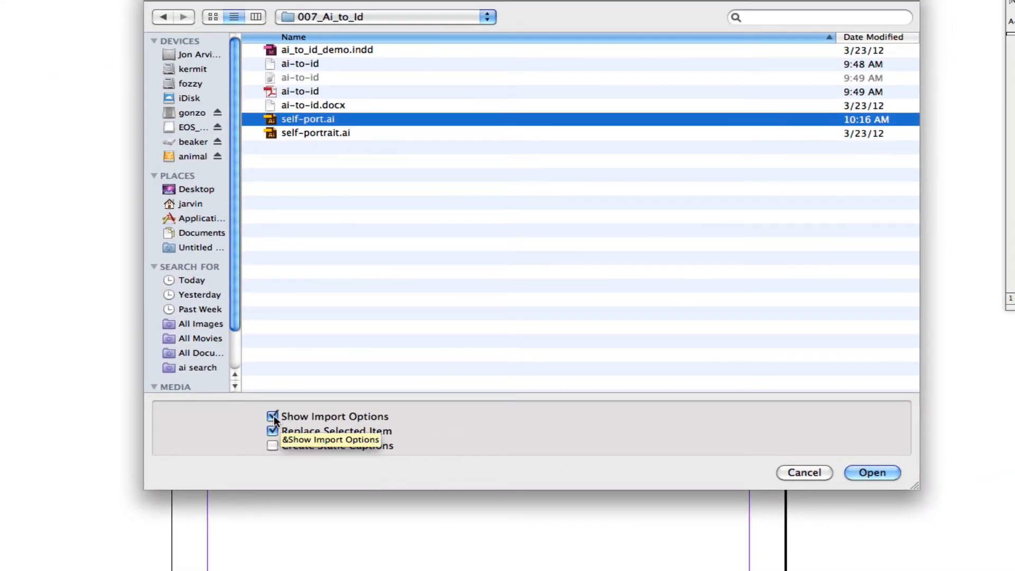
{"action": "left_click", "coordinate": [875, 474]}
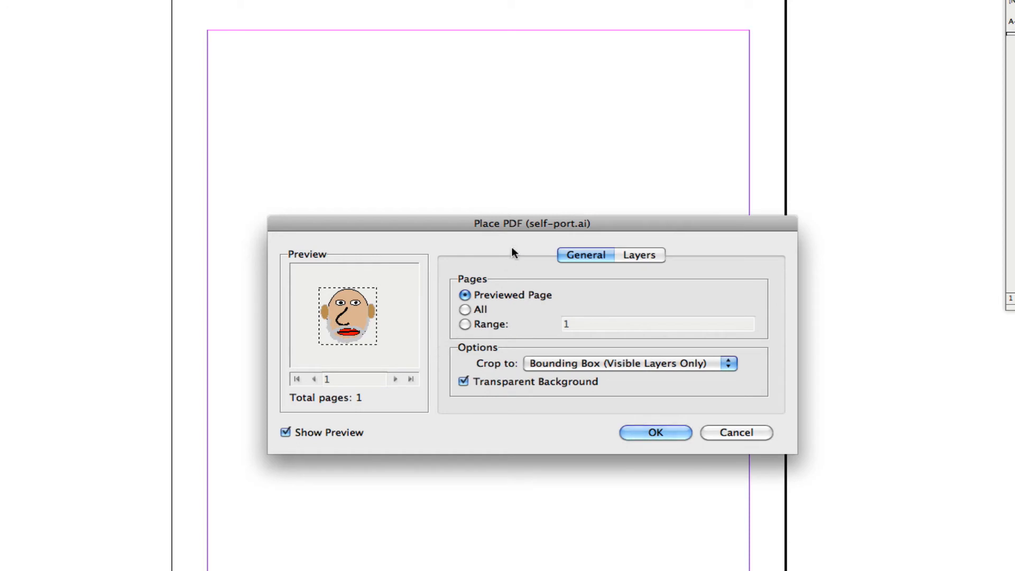
Check the handout's crop instruction against the artwork and the Place PDF options, and cancel the import dialog
{"action": "left_click_drag", "start_coordinate": [519, 221], "coordinate": [439, 135]}
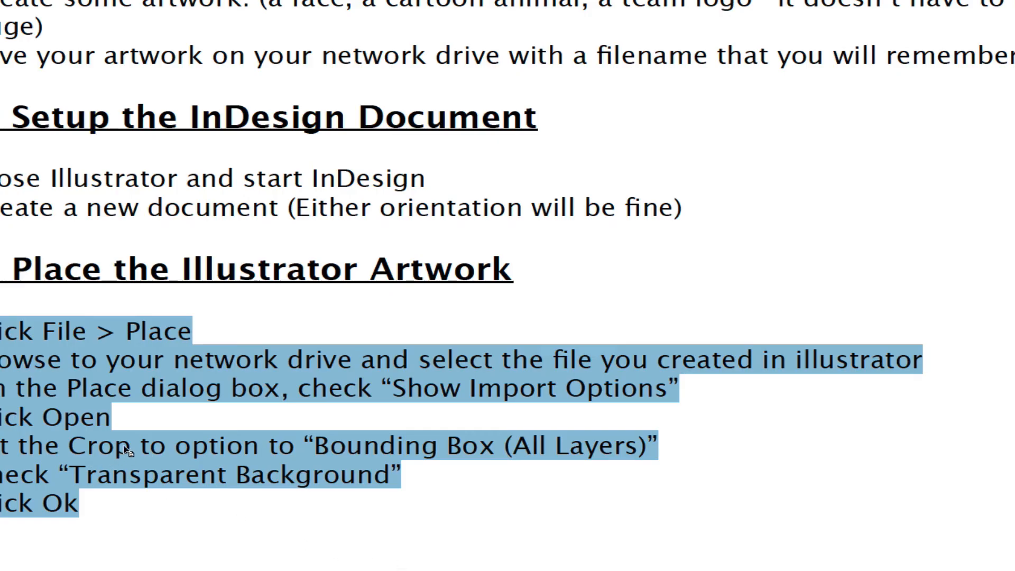
{"action": "double_click", "coordinate": [91, 454]}
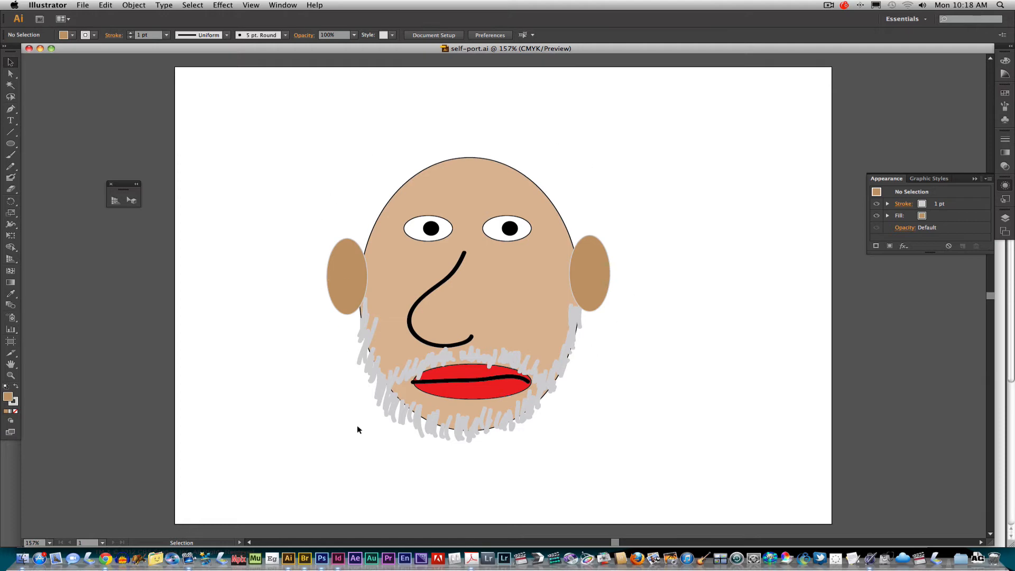
{"action": "left_click", "coordinate": [338, 559]}
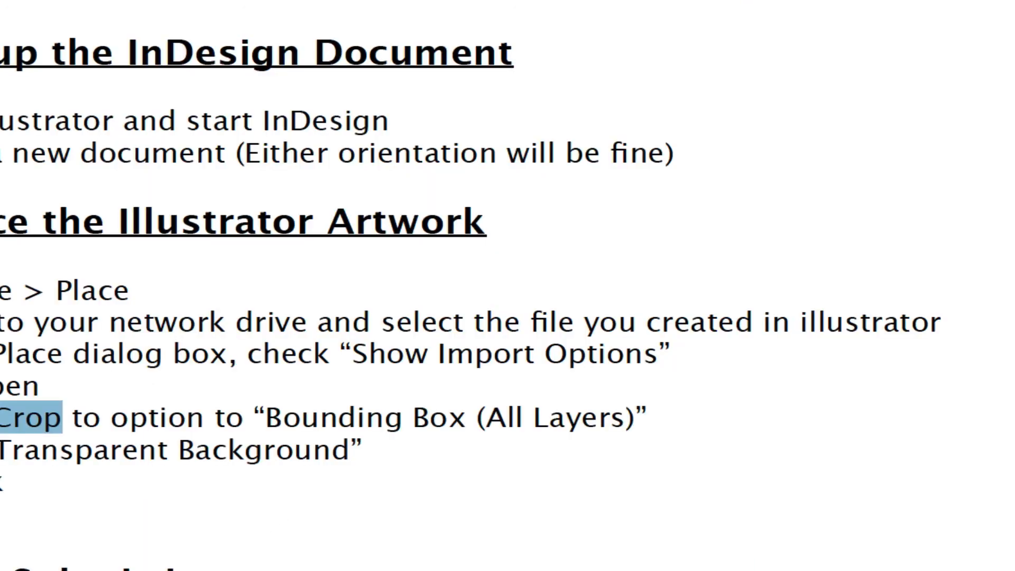
{"action": "left_click", "coordinate": [218, 403]}
{"action": "left_click_drag", "start_coordinate": [218, 402], "coordinate": [593, 405]}
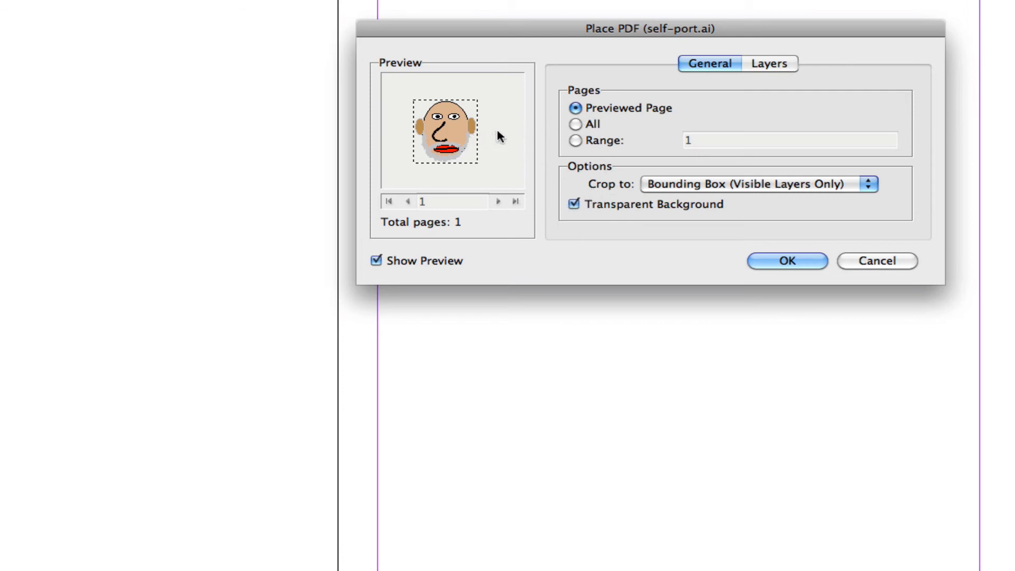
{"action": "left_click", "coordinate": [854, 265]}
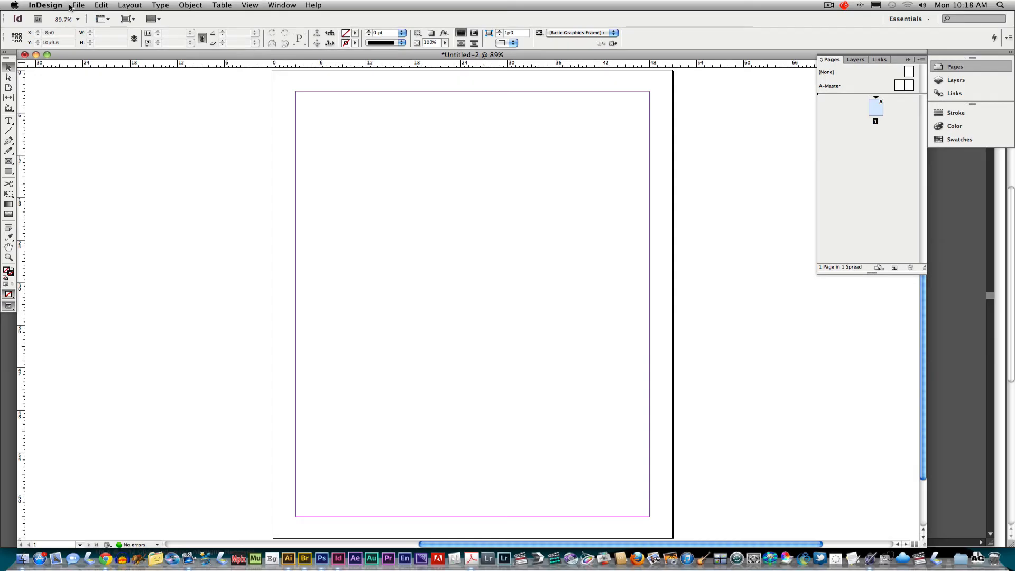
Load self-port.ai for placing with import options, cropping to Bounding Box (Visible Layers Only) and keeping Transparent Background enabled
{"action": "left_click", "coordinate": [78, 6]}
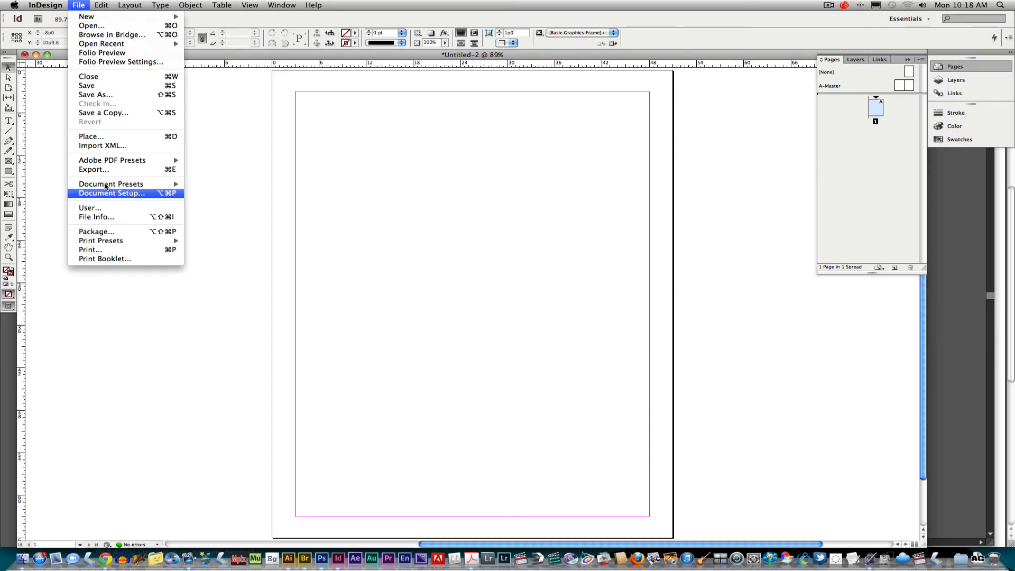
{"action": "left_click", "coordinate": [112, 138]}
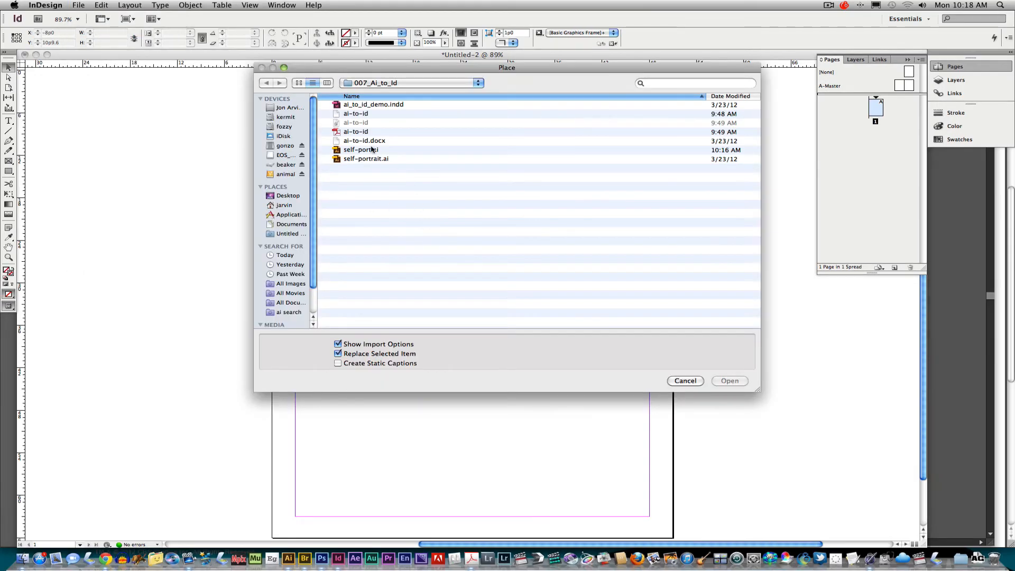
{"action": "left_click", "coordinate": [364, 151]}
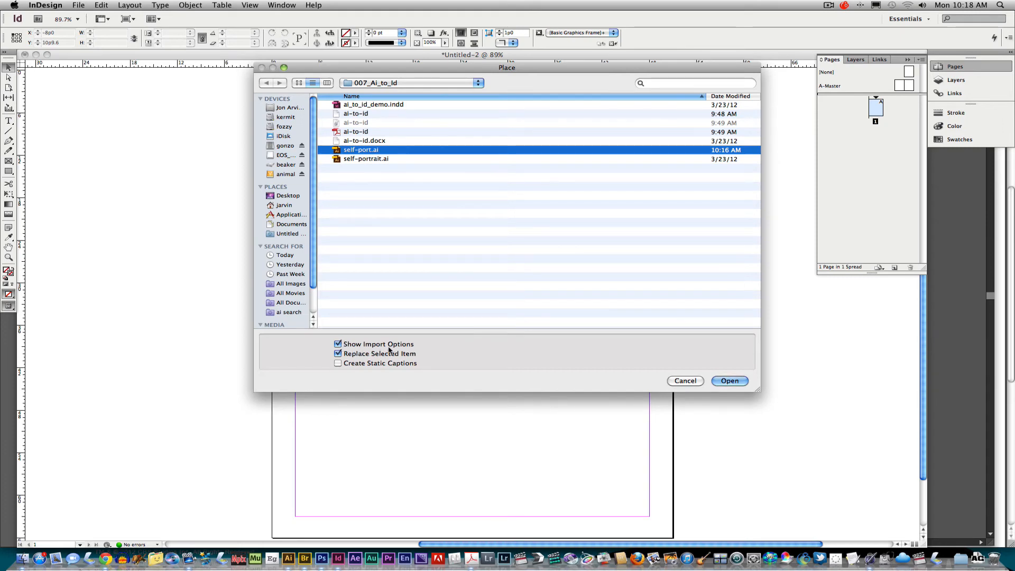
{"action": "left_click", "coordinate": [728, 380]}
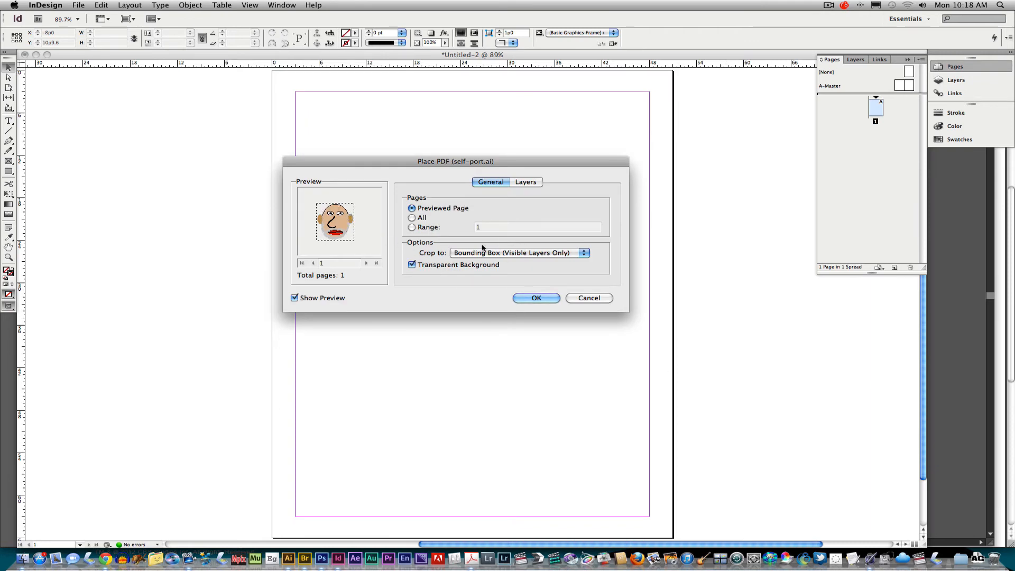
{"action": "left_click", "coordinate": [473, 259]}
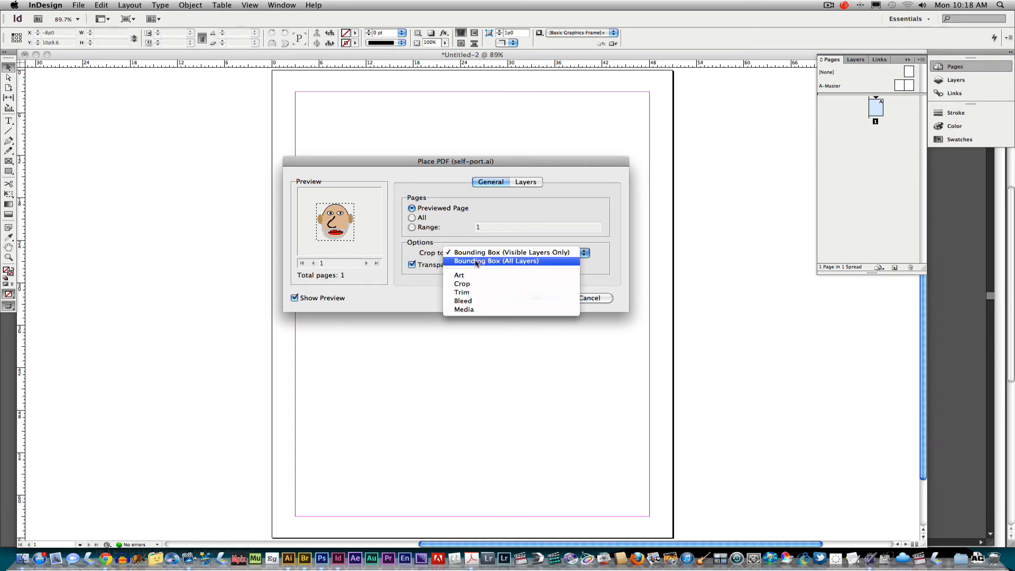
{"action": "left_click", "coordinate": [518, 256]}
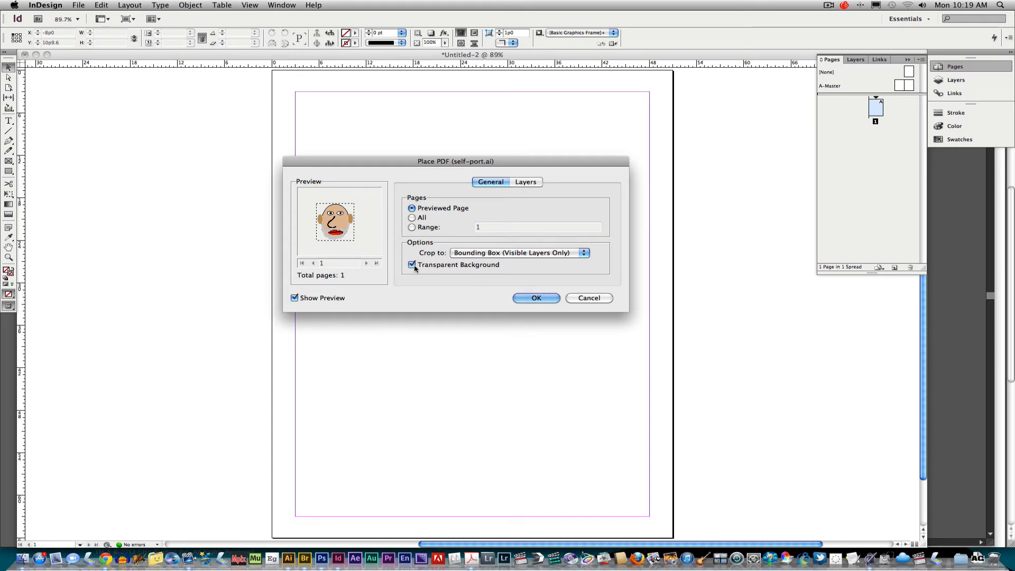
{"action": "left_click", "coordinate": [538, 298]}
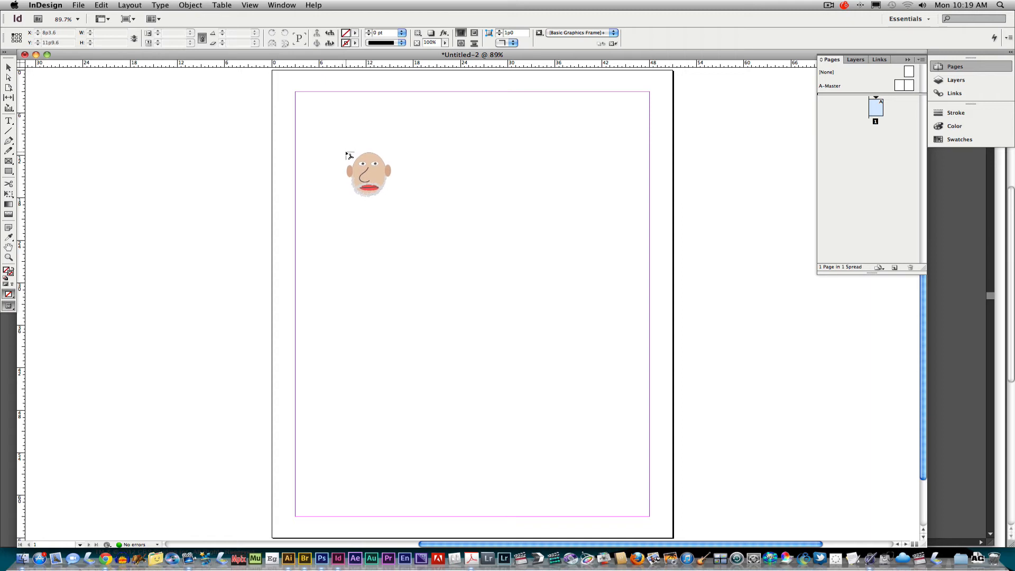
Place the loaded face artwork inside the page margins at about 35p8 wide by 39p3 high
{"action": "left_click_drag", "start_coordinate": [339, 149], "coordinate": [619, 425]}
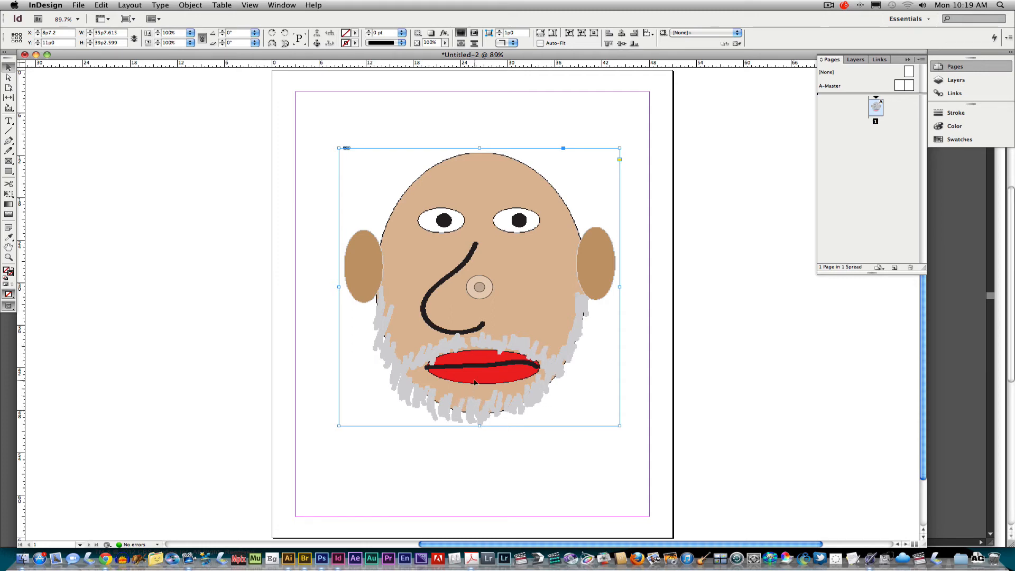
Compare the placed face's on-screen rendering at 150% with the original artwork in Illustrator, and return to InDesign
{"action": "key", "text": "super+equal"}
{"action": "key", "text": "super+equal"}
{"action": "key", "text": "super+equal"}
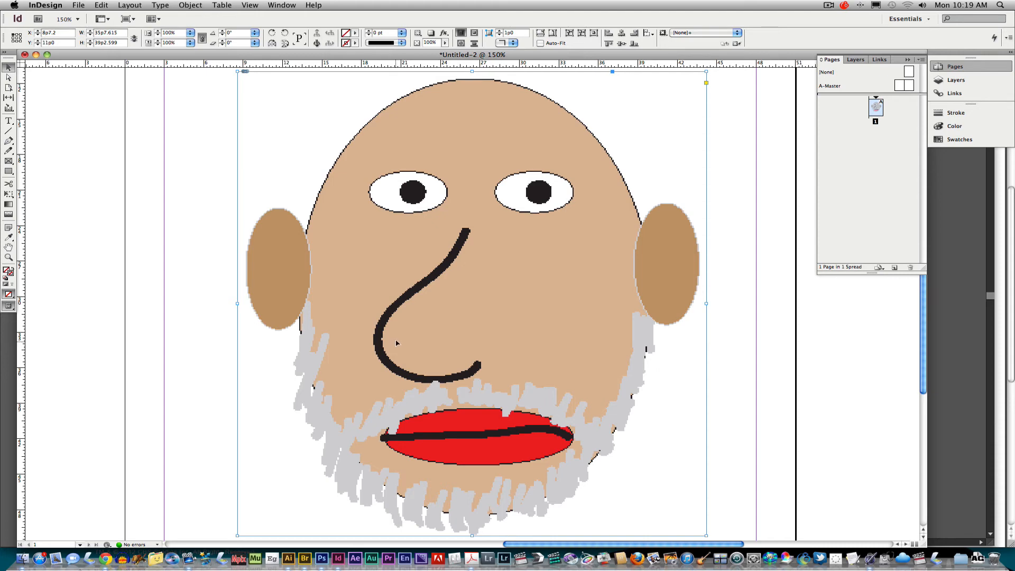
{"action": "left_click", "coordinate": [288, 558]}
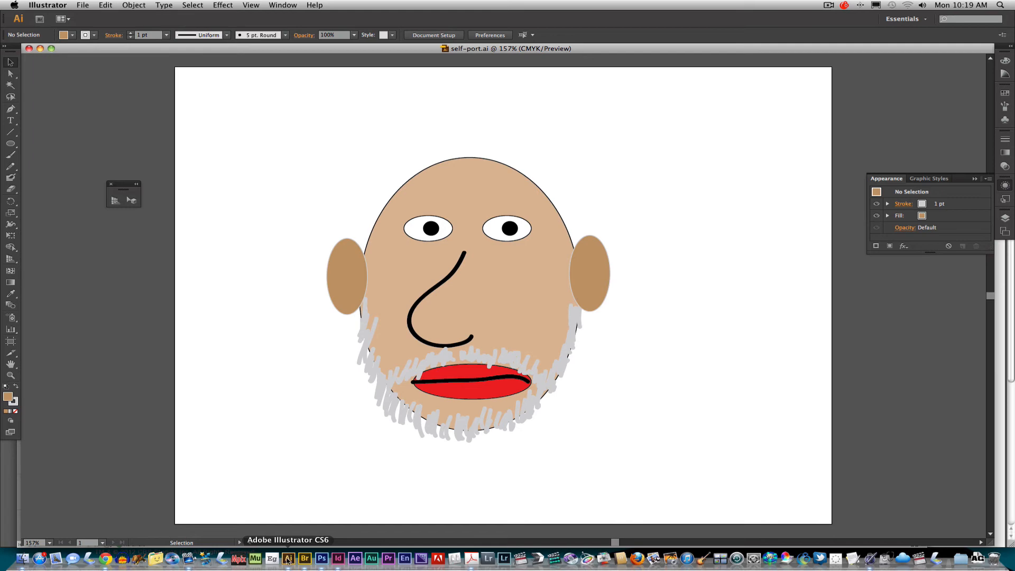
{"action": "left_click", "coordinate": [339, 558]}
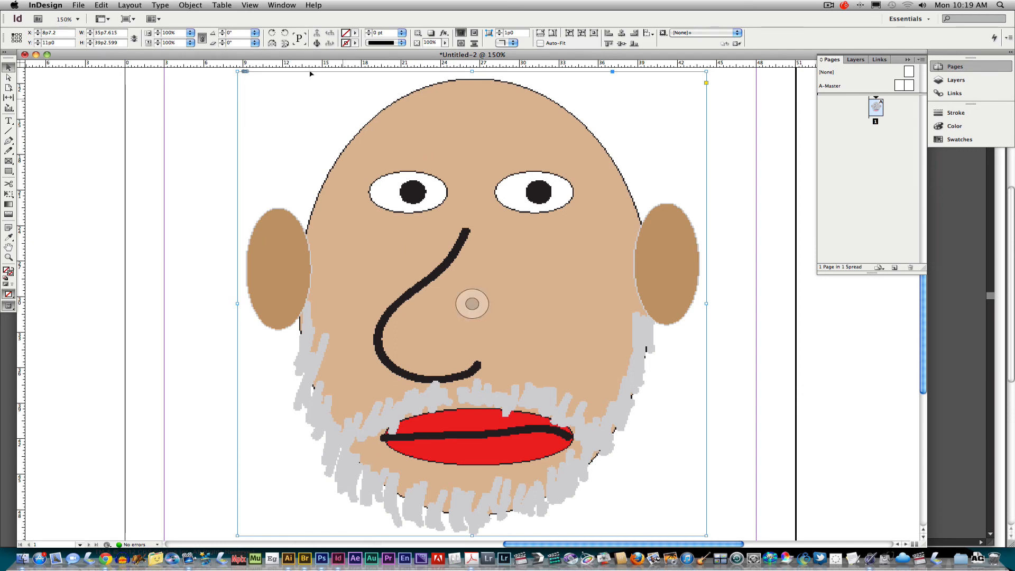
Set the document's display performance to High Quality Display and check the placed face's edges
{"action": "left_click", "coordinate": [250, 6]}
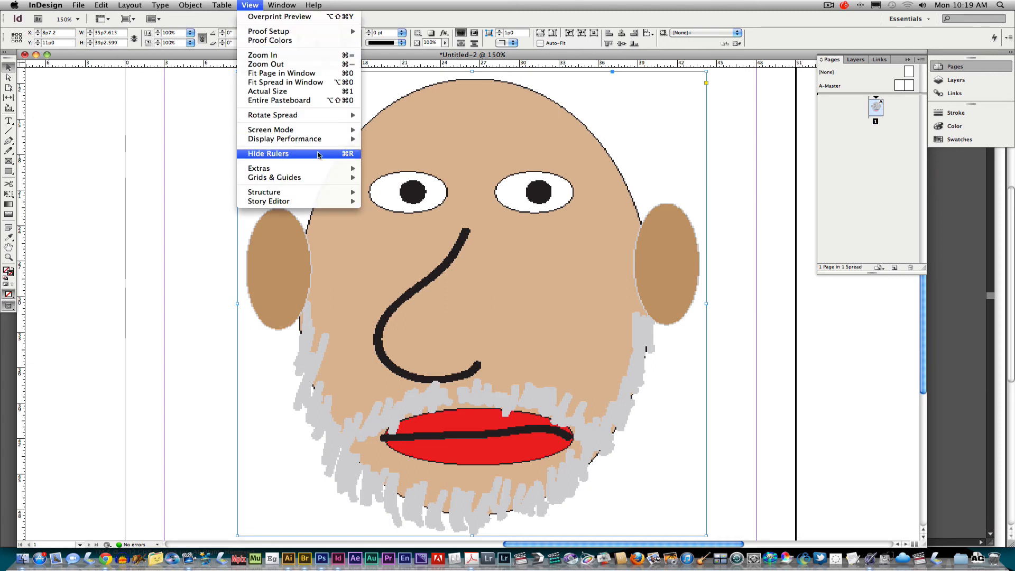
{"action": "mouse_move", "coordinate": [332, 140]}
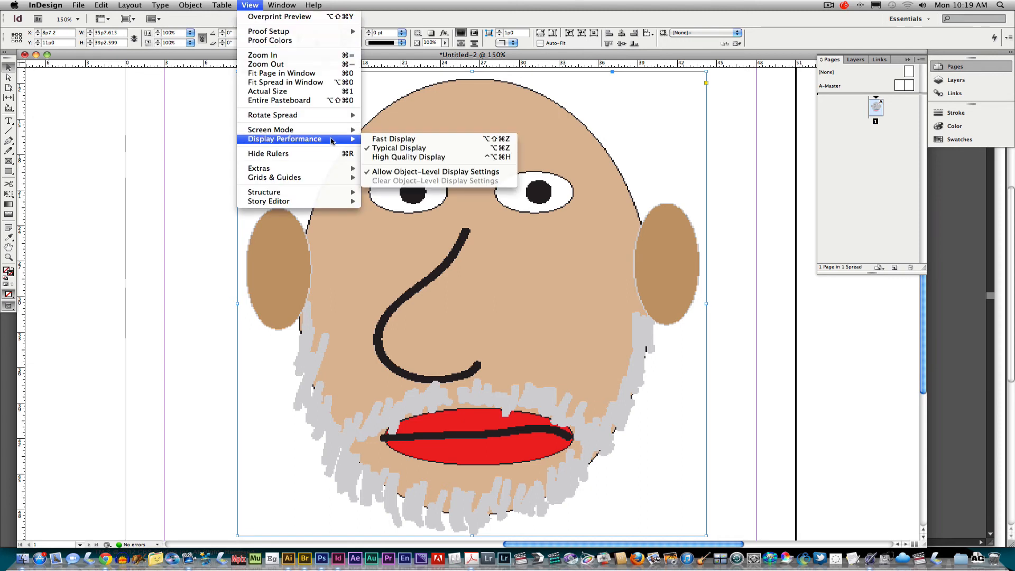
{"action": "left_click", "coordinate": [398, 157]}
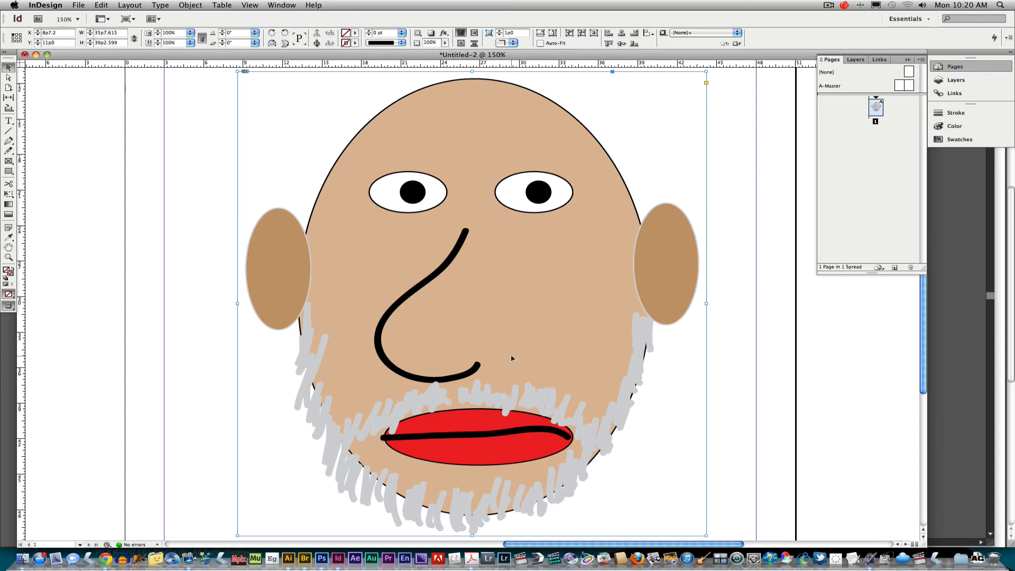
{"action": "key", "text": "super+minus"}
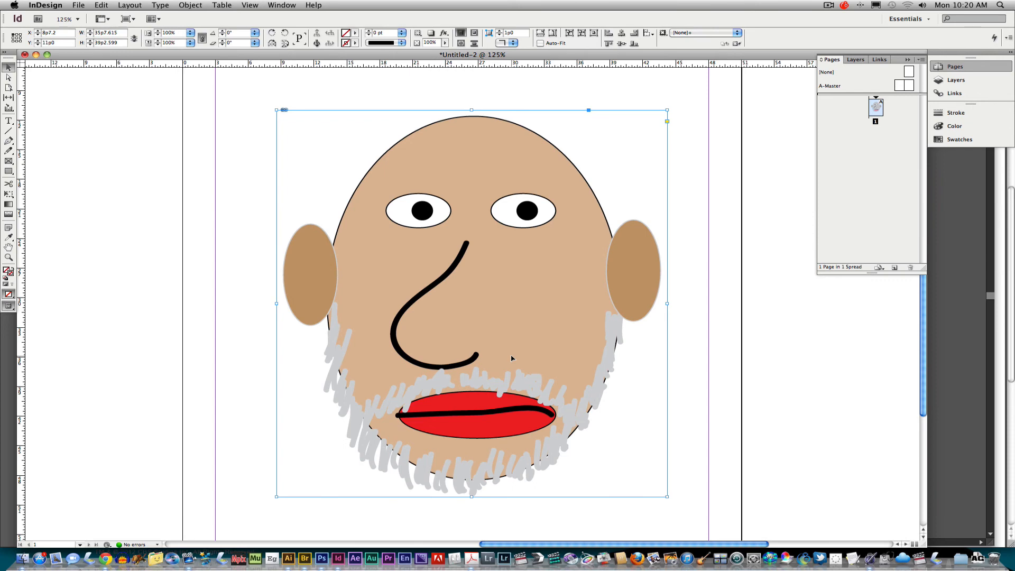
Switch the display performance to Typical Display and back to High Quality Display to compare the artwork's rendering
{"action": "left_click", "coordinate": [254, 6]}
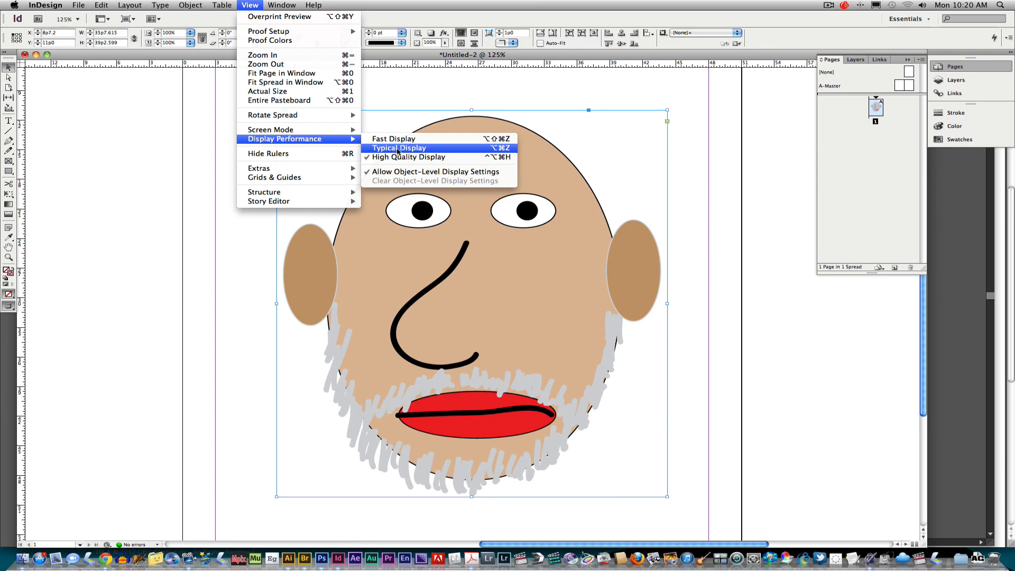
{"action": "left_click", "coordinate": [394, 149]}
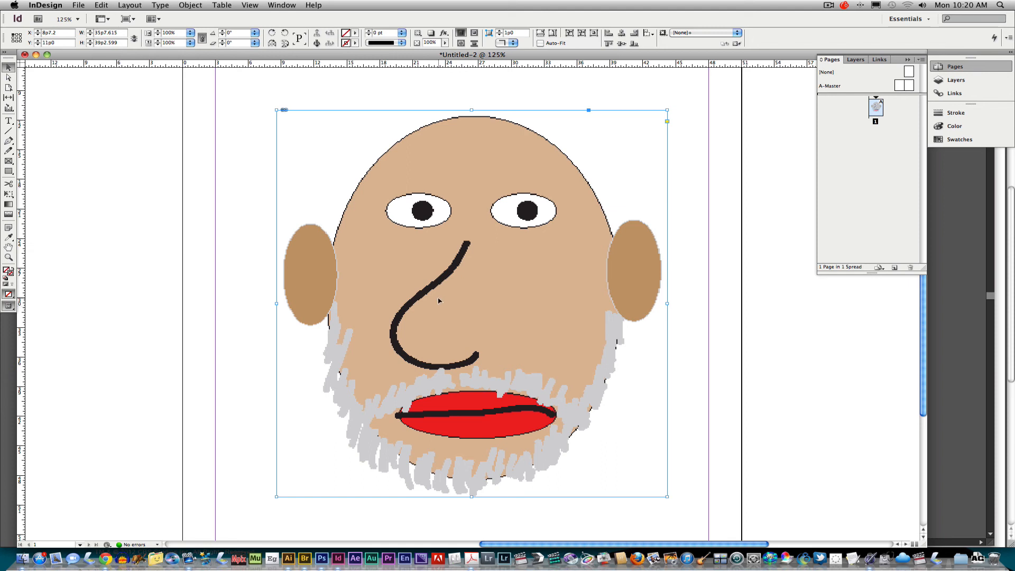
{"action": "left_click", "coordinate": [251, 6]}
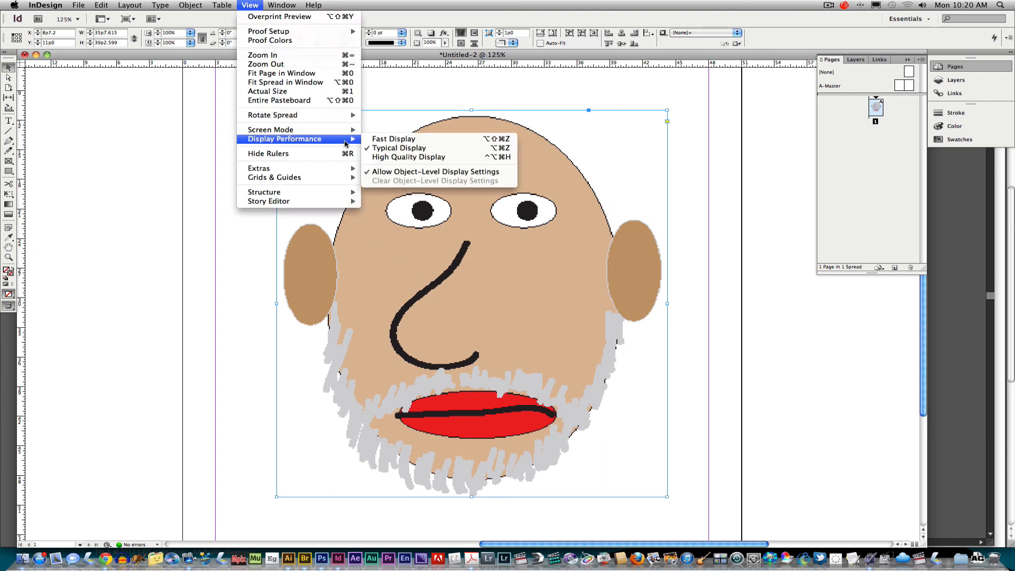
{"action": "left_click", "coordinate": [406, 157]}
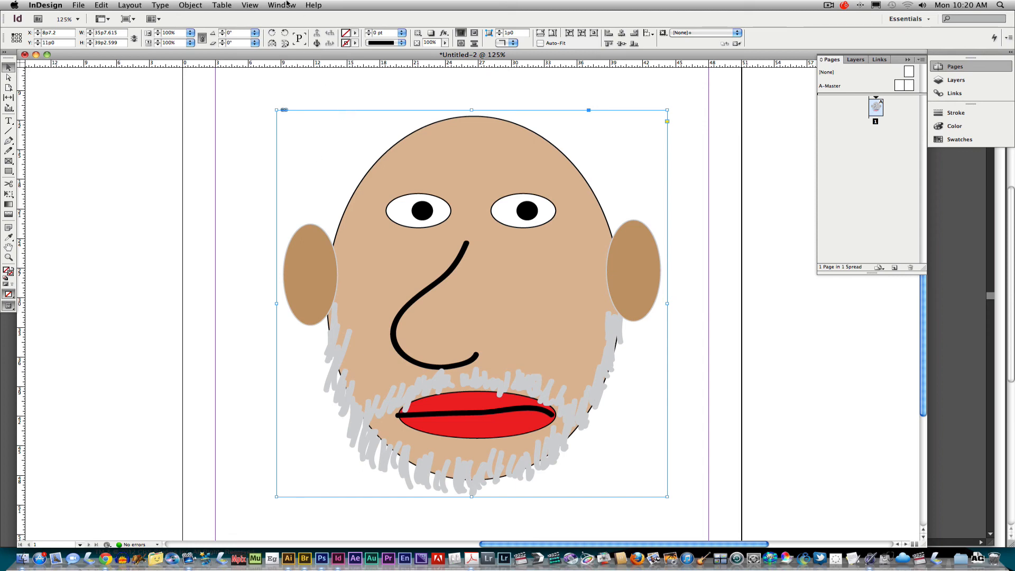
Change the display performance to Fast Display
{"action": "left_click", "coordinate": [250, 5]}
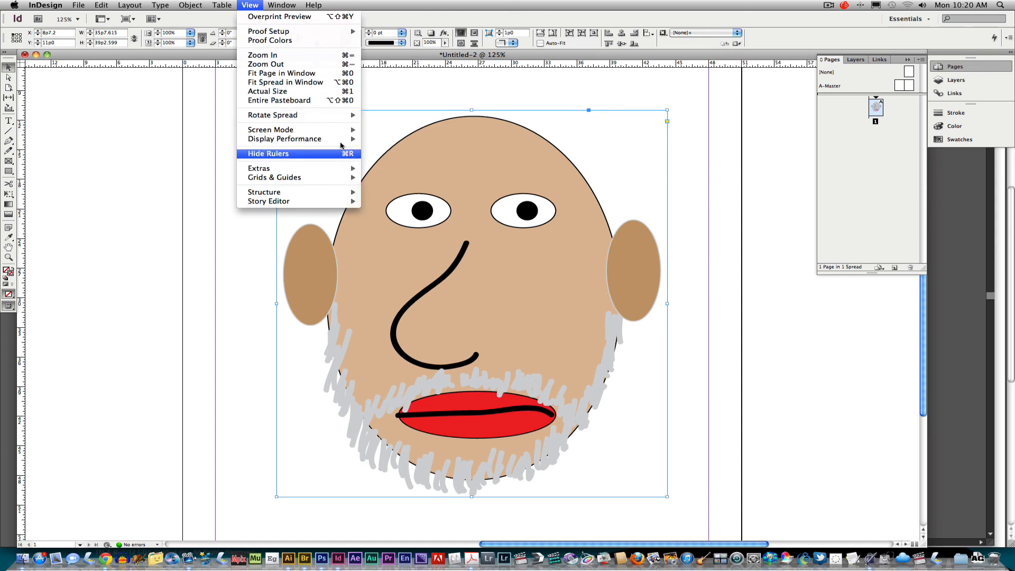
{"action": "mouse_move", "coordinate": [348, 141]}
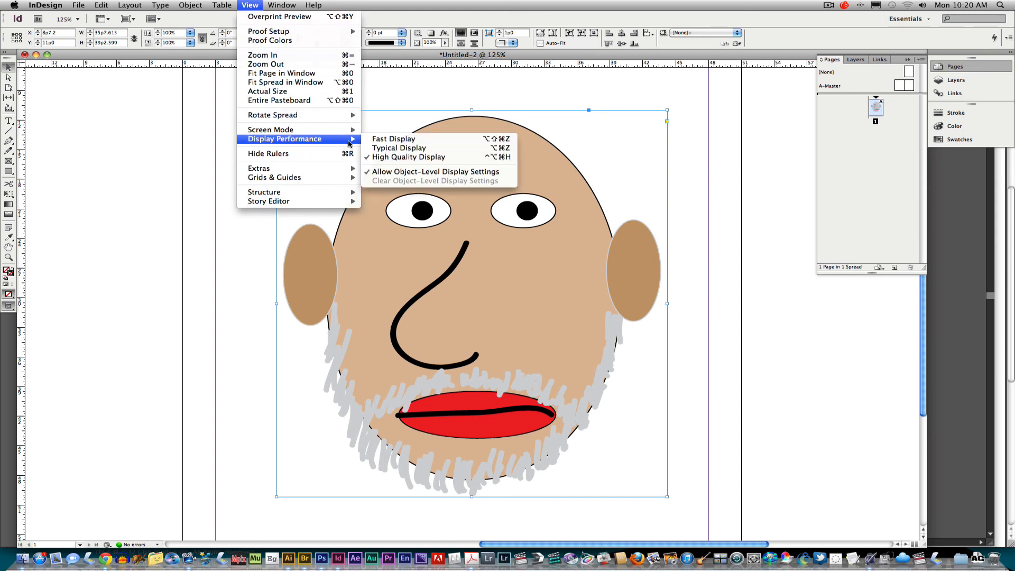
{"action": "left_click", "coordinate": [404, 144]}
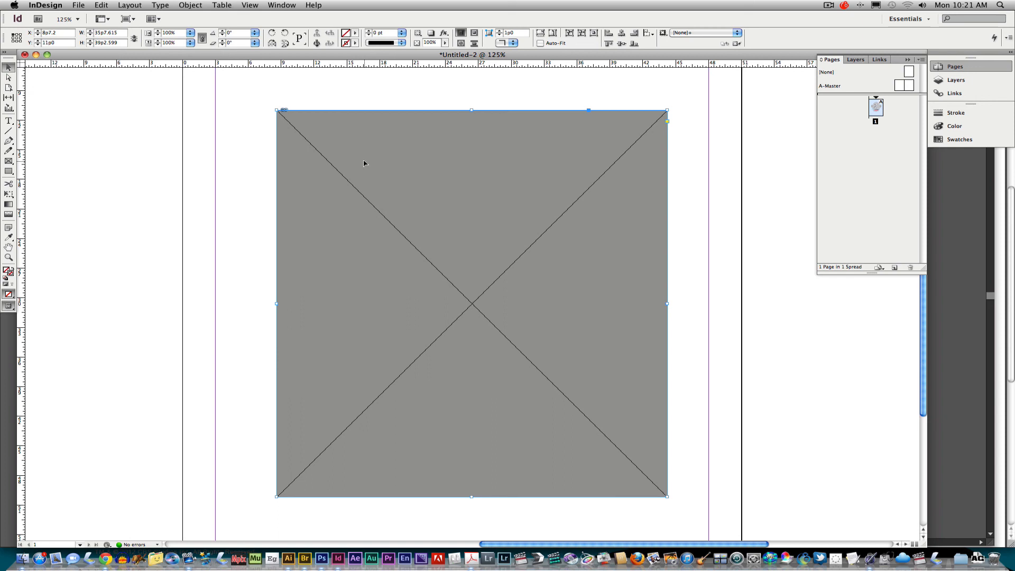
Set the display performance to Typical Display and fit the whole page in the window
{"action": "left_click", "coordinate": [252, 6]}
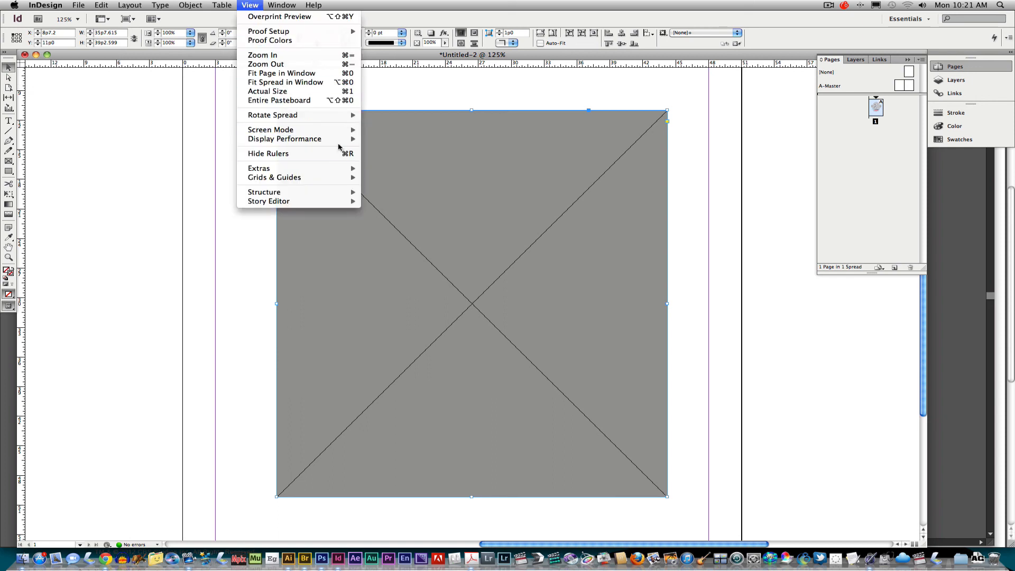
{"action": "mouse_move", "coordinate": [328, 139]}
{"action": "left_click", "coordinate": [381, 168]}
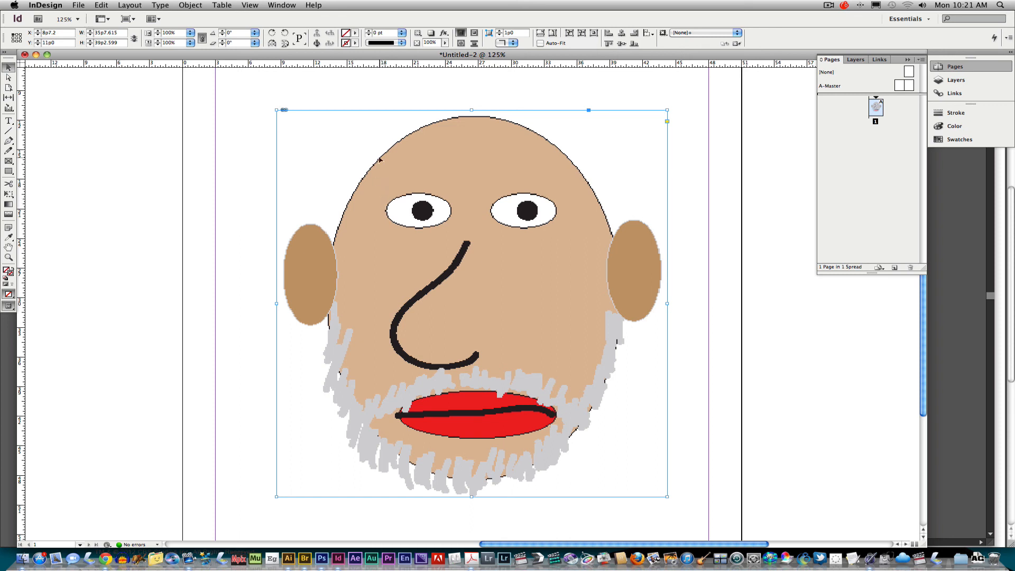
{"action": "key", "text": "super+0"}
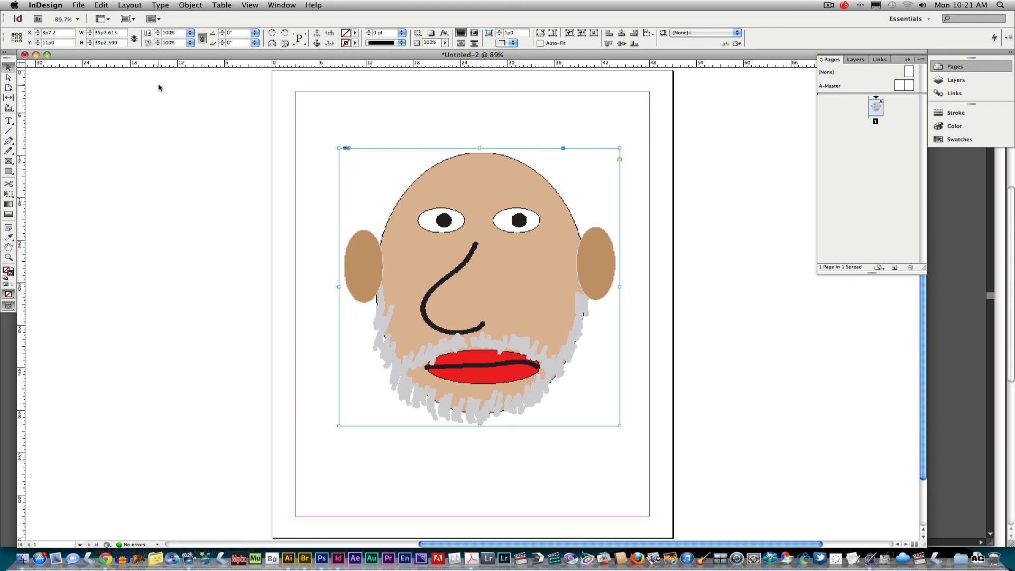
Save the document under a new name, entering "ai to id" as the file name
{"action": "left_click", "coordinate": [79, 6]}
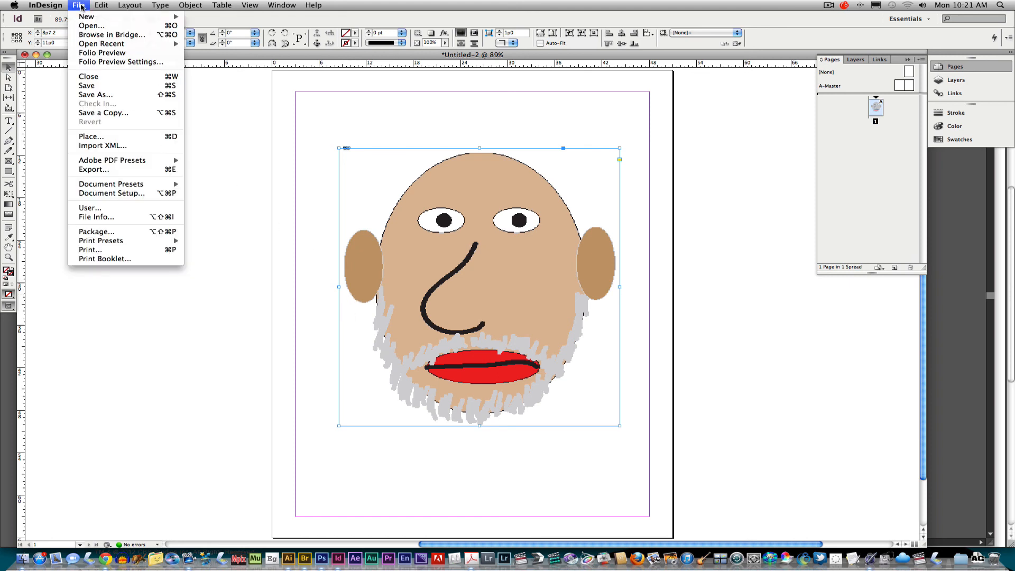
{"action": "left_click", "coordinate": [113, 95]}
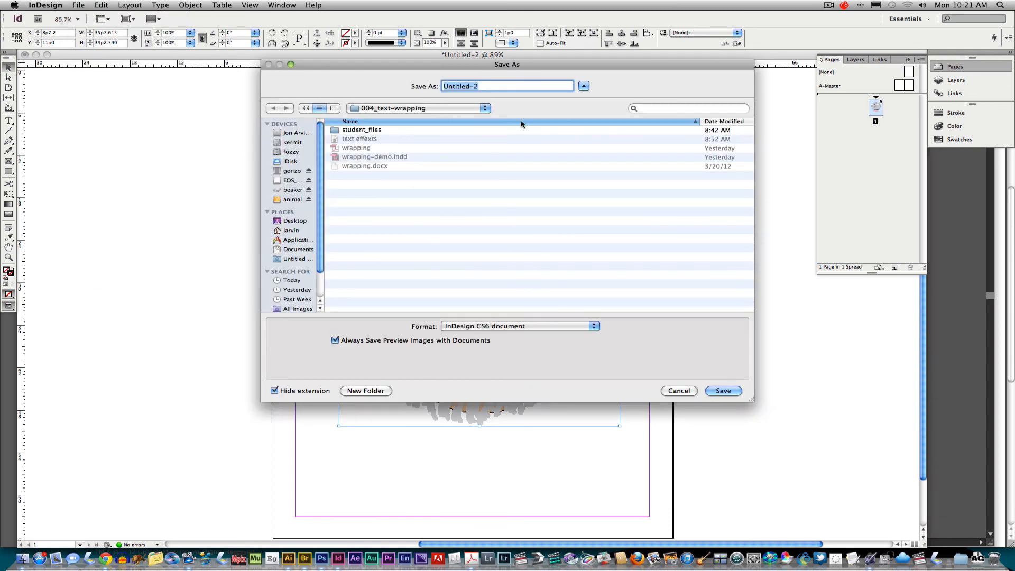
{"action": "type", "text": "ai to id"}
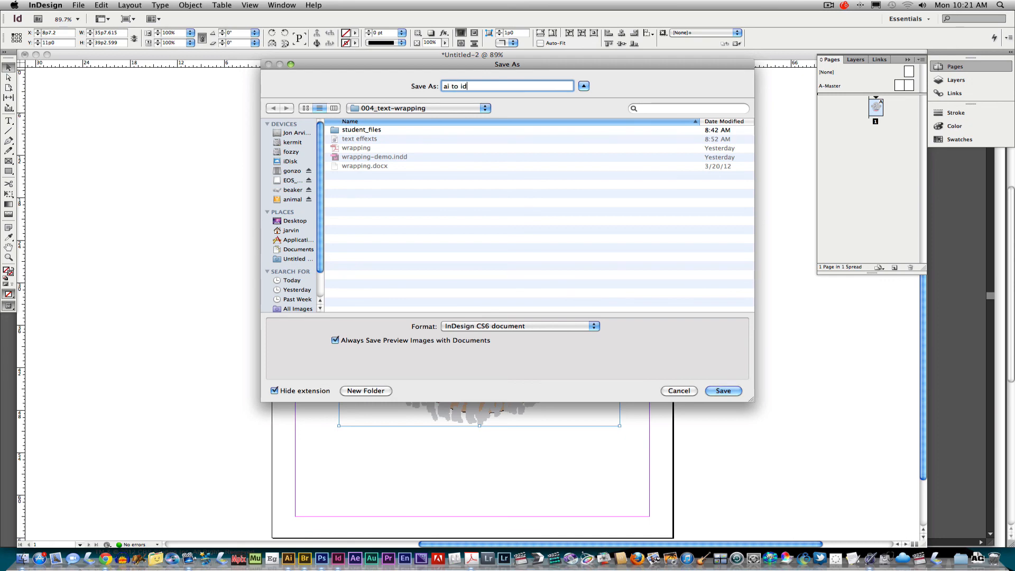